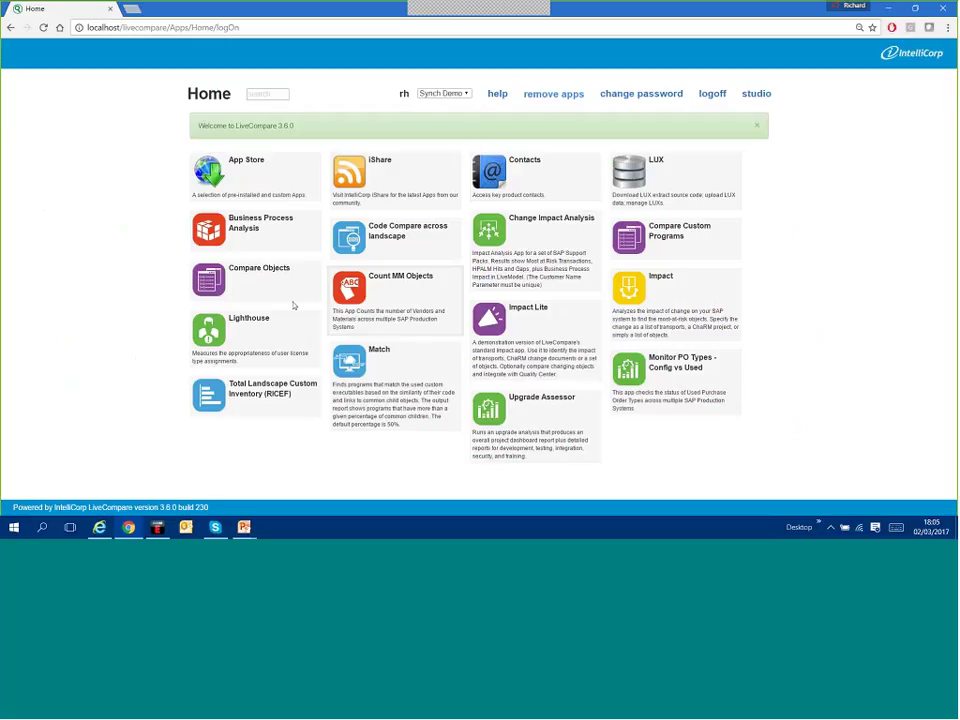
Open the Business Process Analysis app's Default Variant settings from the LiveCompare home page.
{"action": "left_click", "coordinate": [215, 190]}
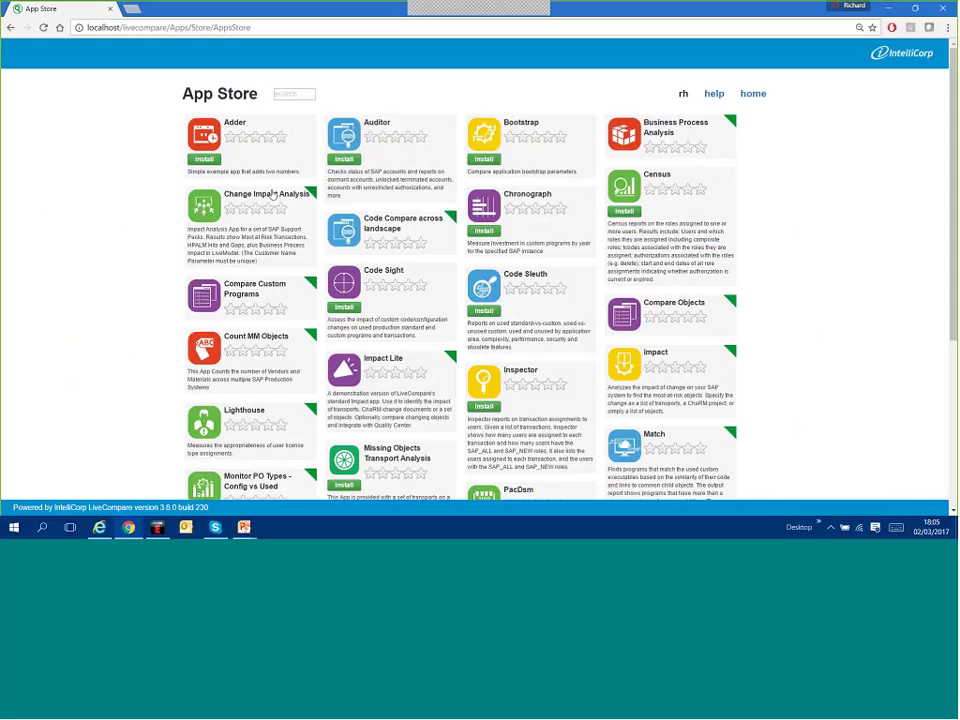
{"action": "left_click", "coordinate": [753, 95]}
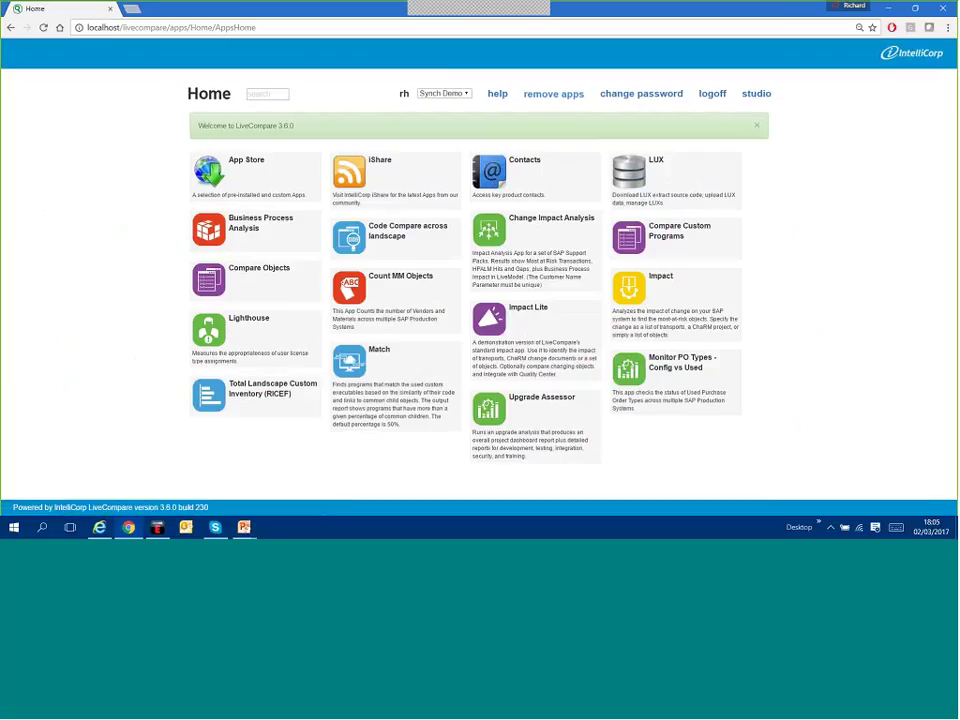
{"action": "left_click", "coordinate": [296, 227]}
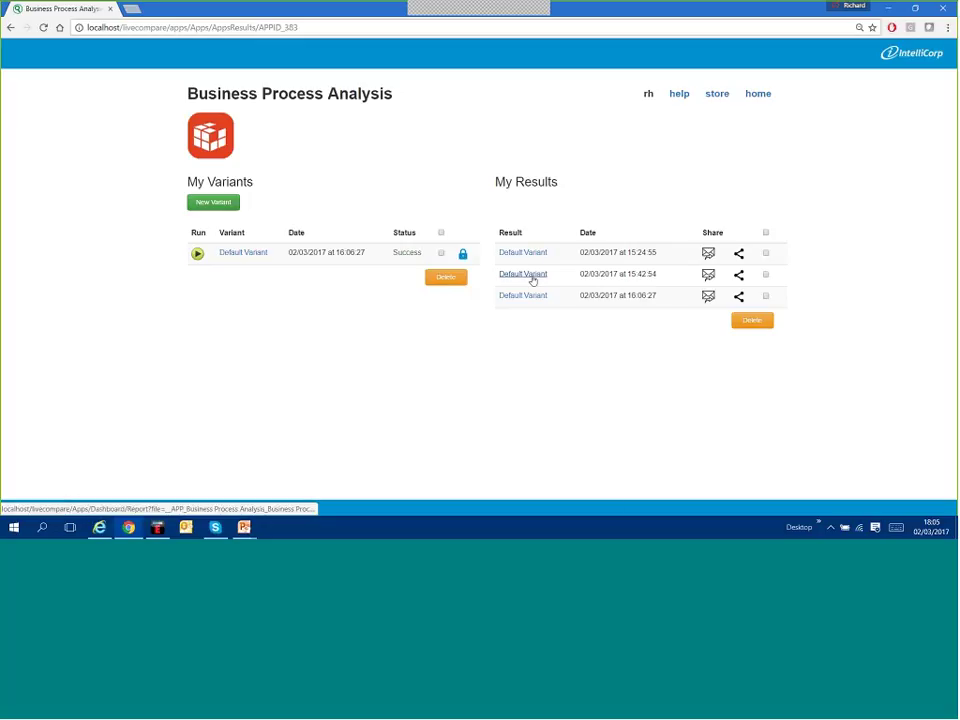
{"action": "left_click", "coordinate": [243, 253]}
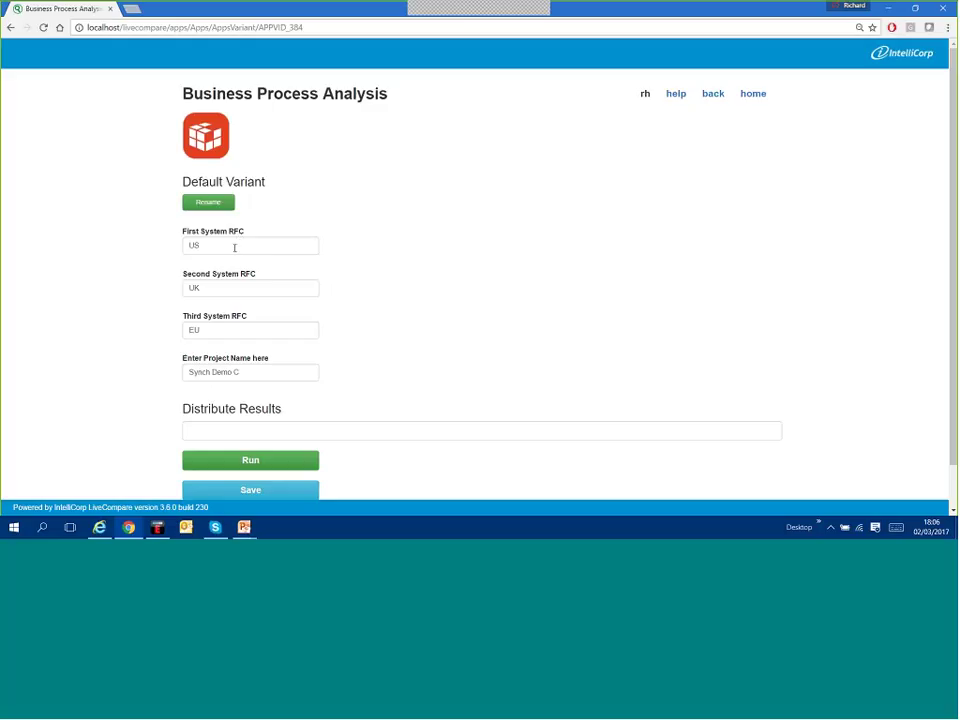
Change the project name to 'Synch Demo D', run the Default Variant, and switch to LiveModel.
{"action": "left_click", "coordinate": [235, 248]}
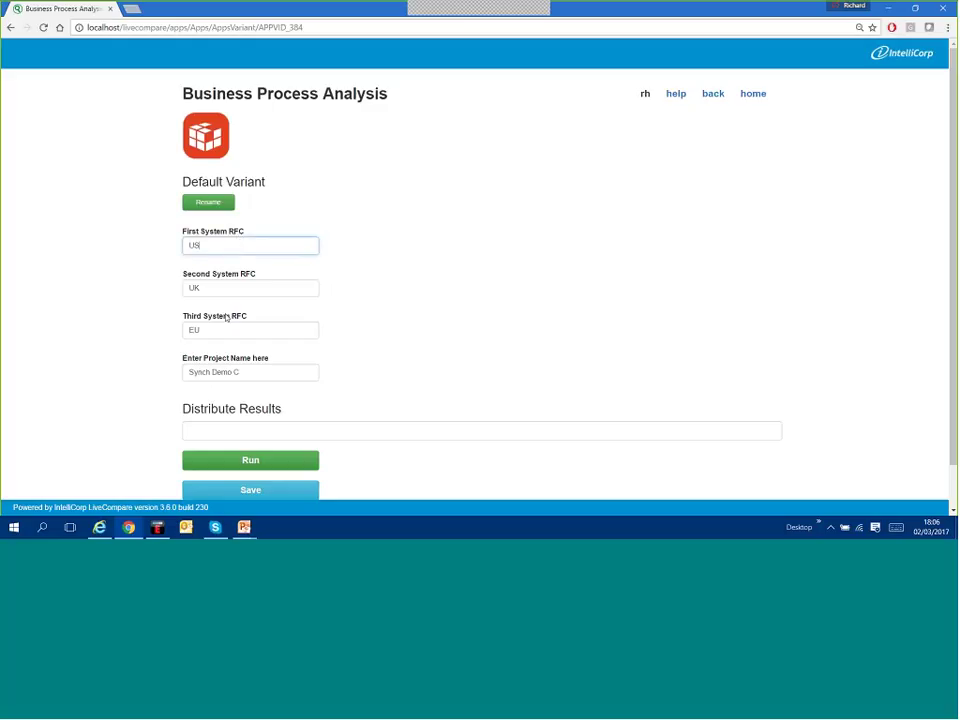
{"action": "left_click", "coordinate": [250, 373]}
{"action": "key", "text": "BackSpace"}
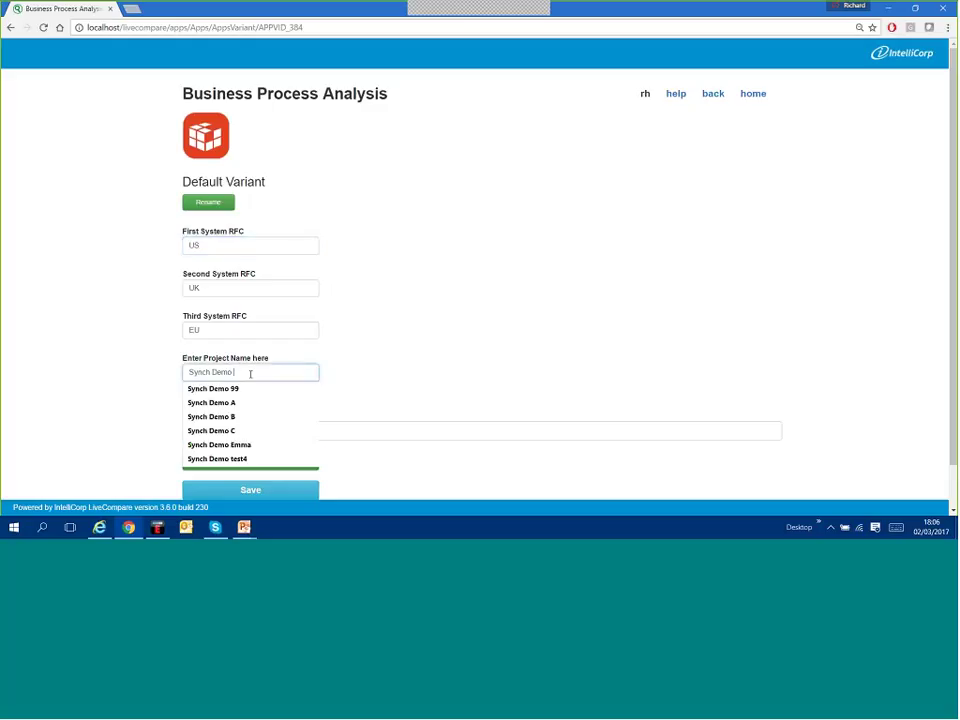
{"action": "type", "text": "D"}
{"action": "left_click", "coordinate": [361, 360]}
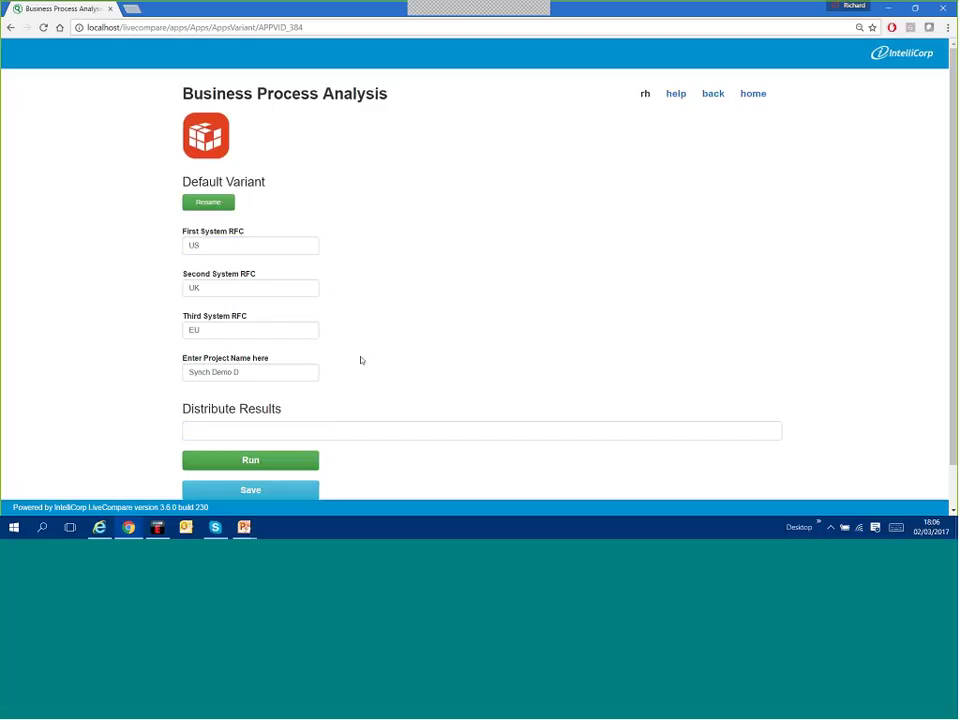
{"action": "left_click", "coordinate": [243, 458]}
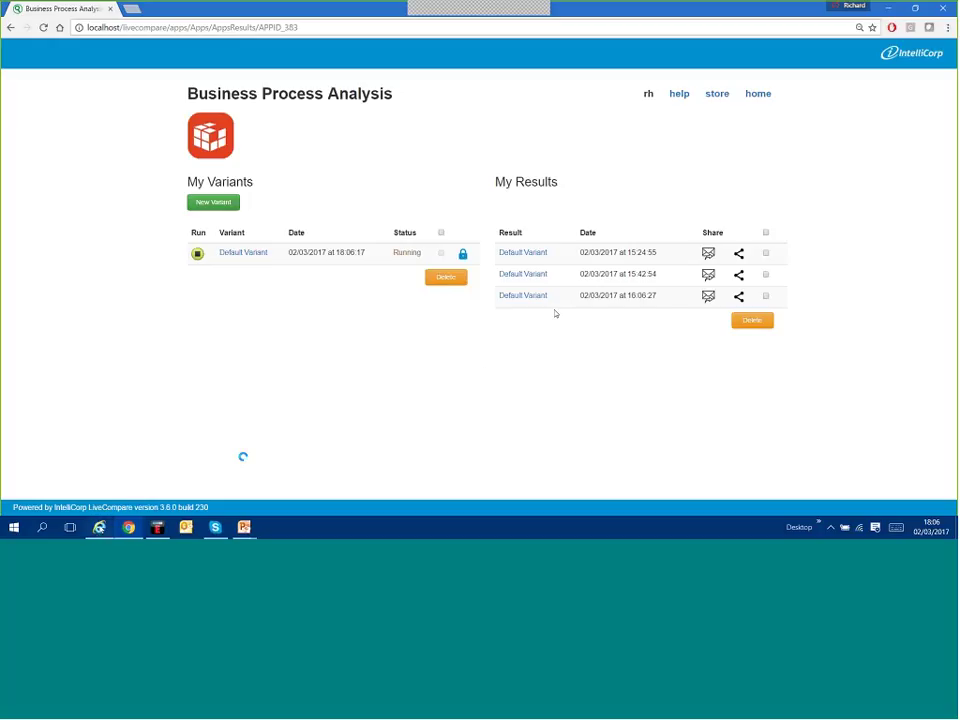
{"action": "left_click", "coordinate": [99, 527]}
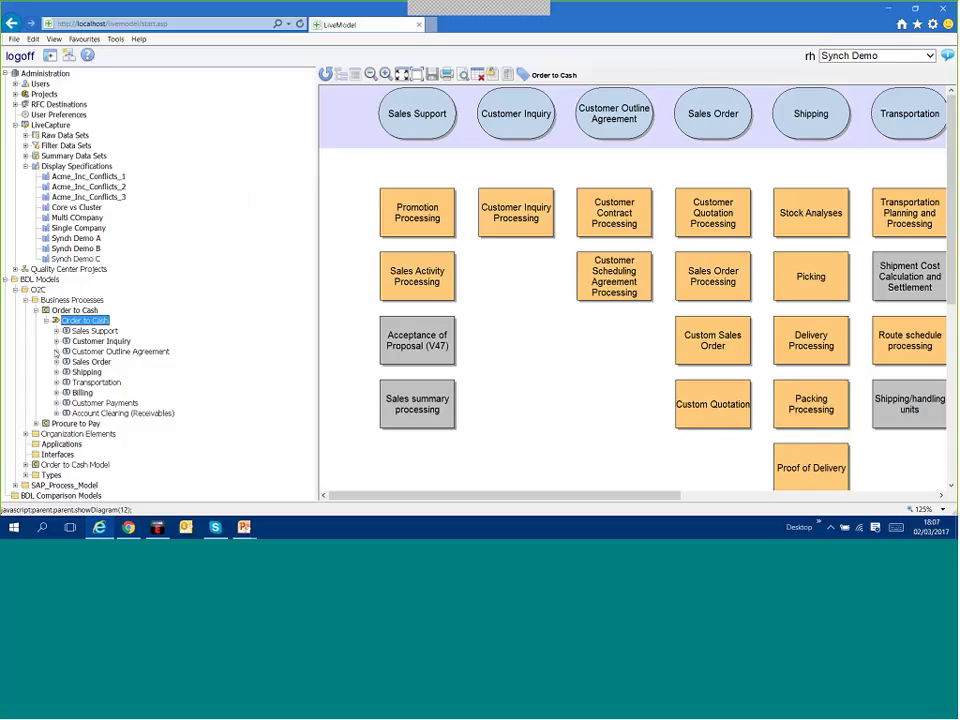
Expand Customer Inquiry Processing to show VA12, VA13, V.03, VA11, VA15, then open Synch Demo C's context menu.
{"action": "left_click", "coordinate": [57, 341]}
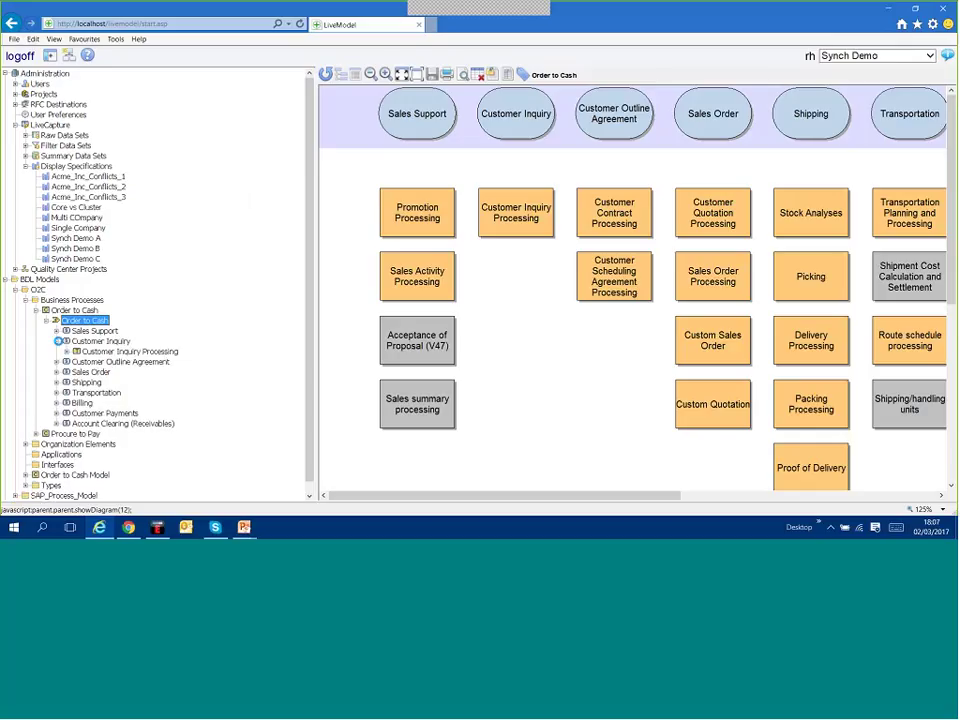
{"action": "left_click", "coordinate": [66, 351]}
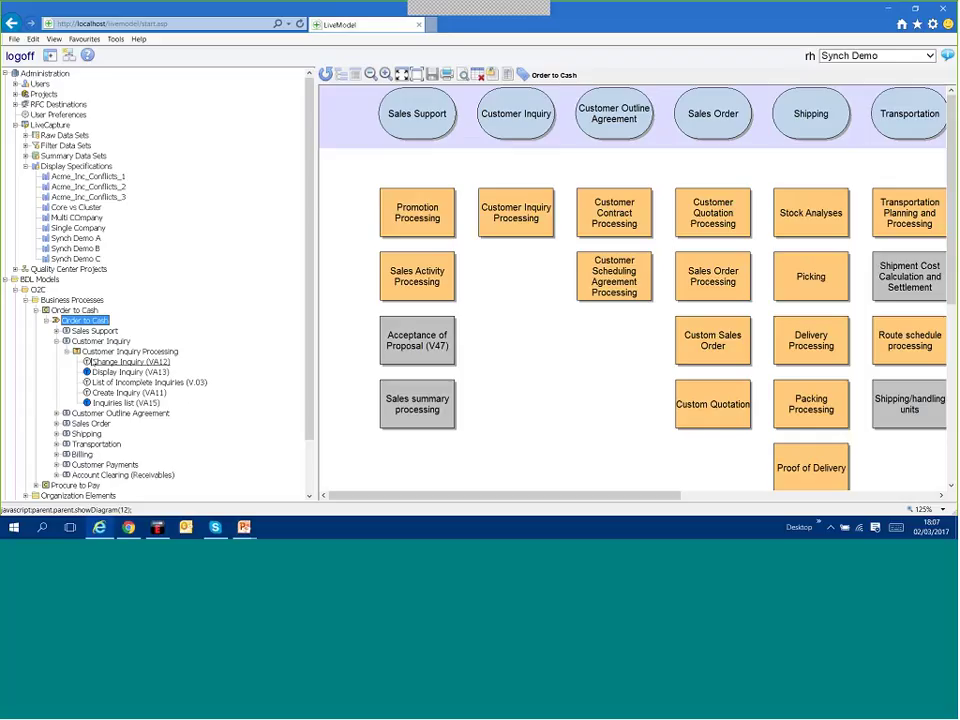
{"action": "right_click", "coordinate": [81, 260]}
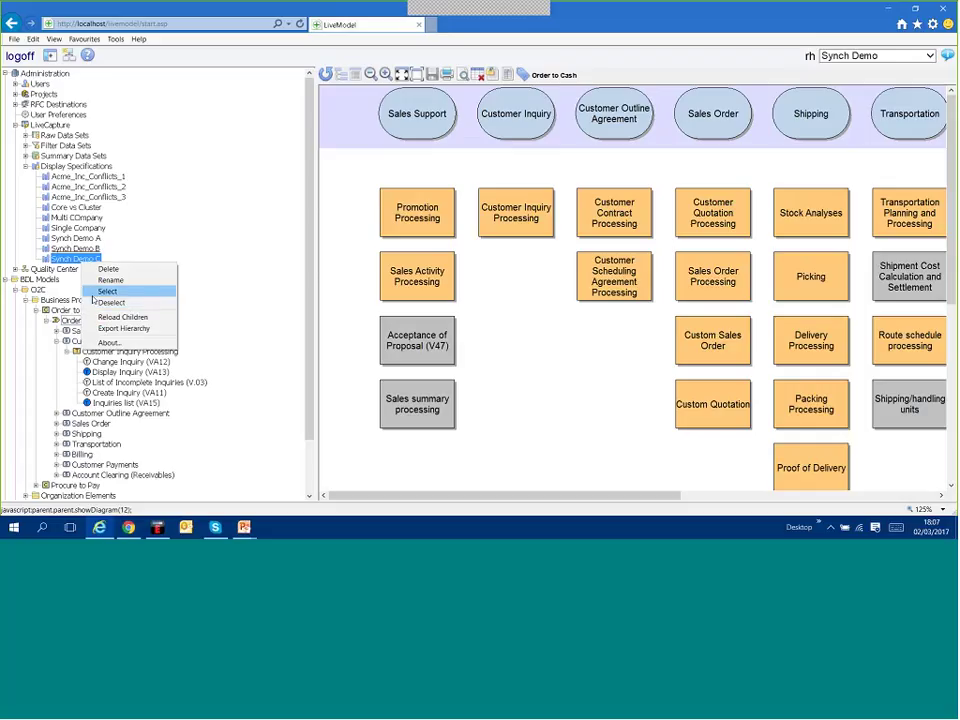
Select the Synch Demo C display specification to mark the Order to Cash diagram.
{"action": "left_click", "coordinate": [93, 294]}
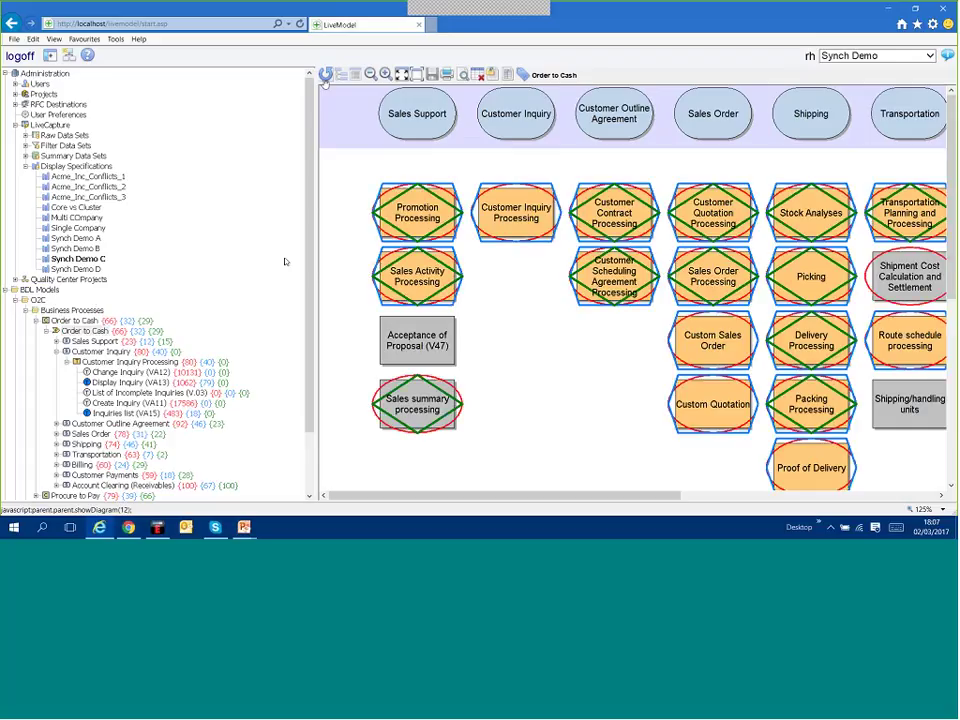
{"action": "left_click_drag", "start_coordinate": [310, 305], "coordinate": [310, 358]}
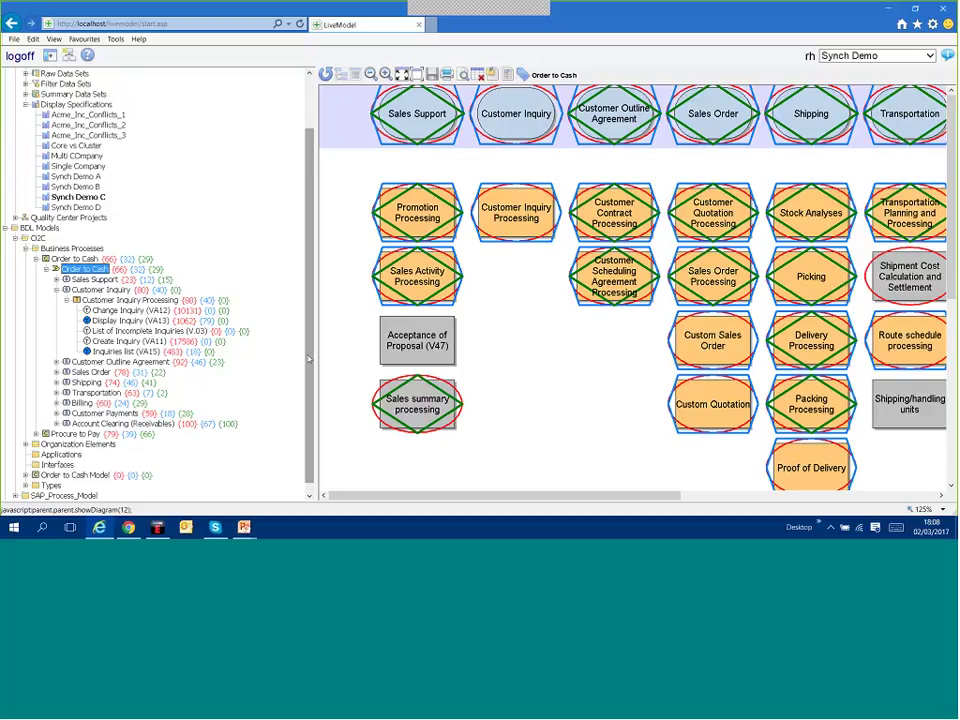
{"action": "left_click", "coordinate": [507, 77]}
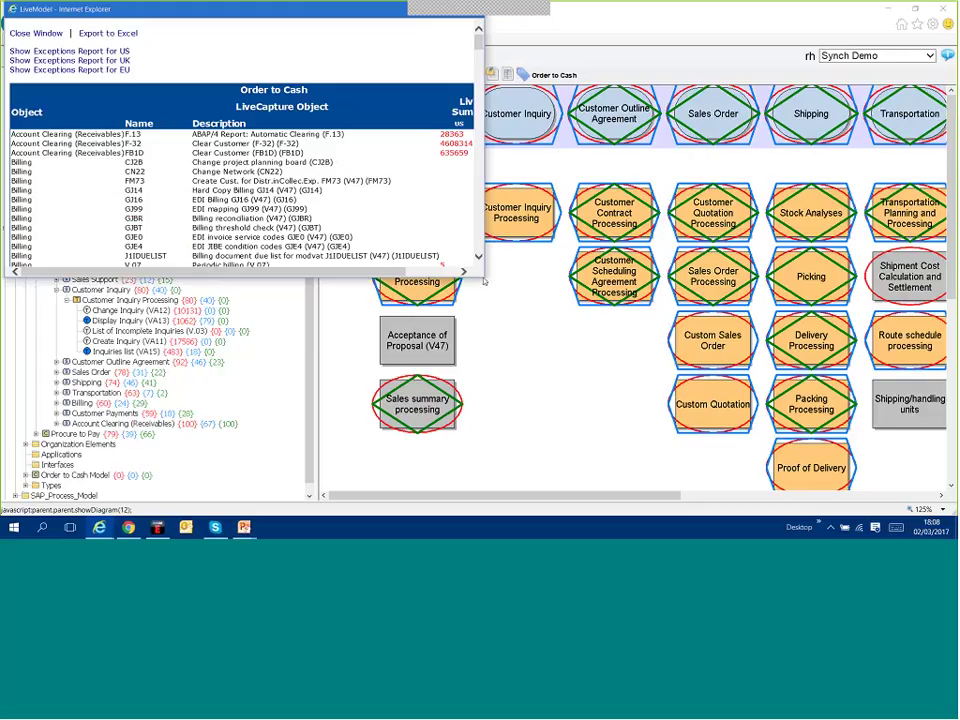
{"action": "left_click_drag", "start_coordinate": [484, 282], "coordinate": [690, 276]}
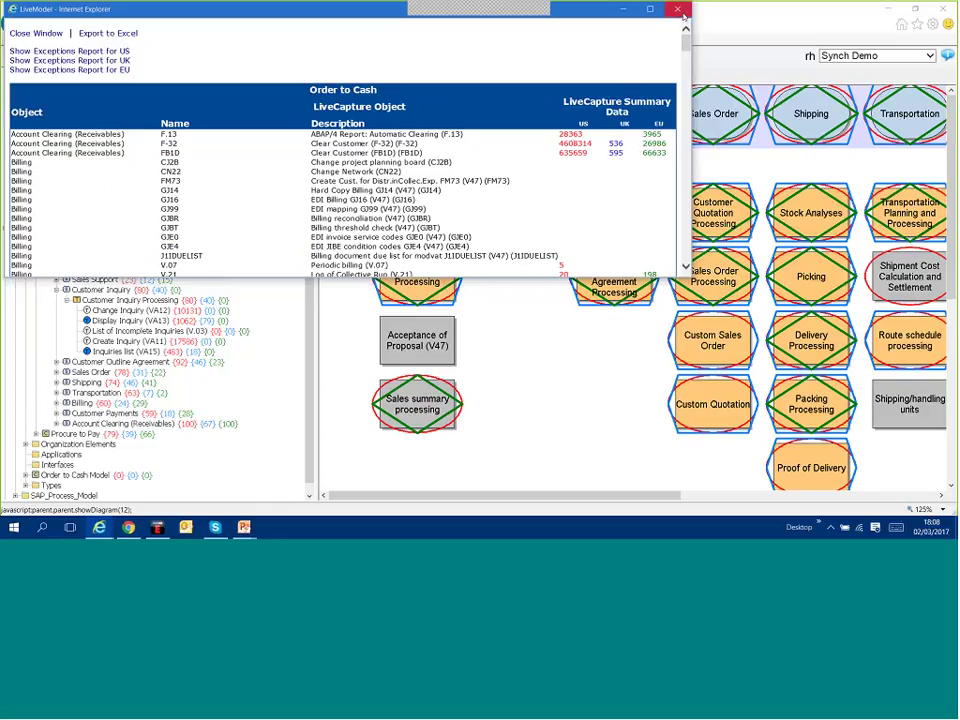
{"action": "left_click", "coordinate": [679, 10]}
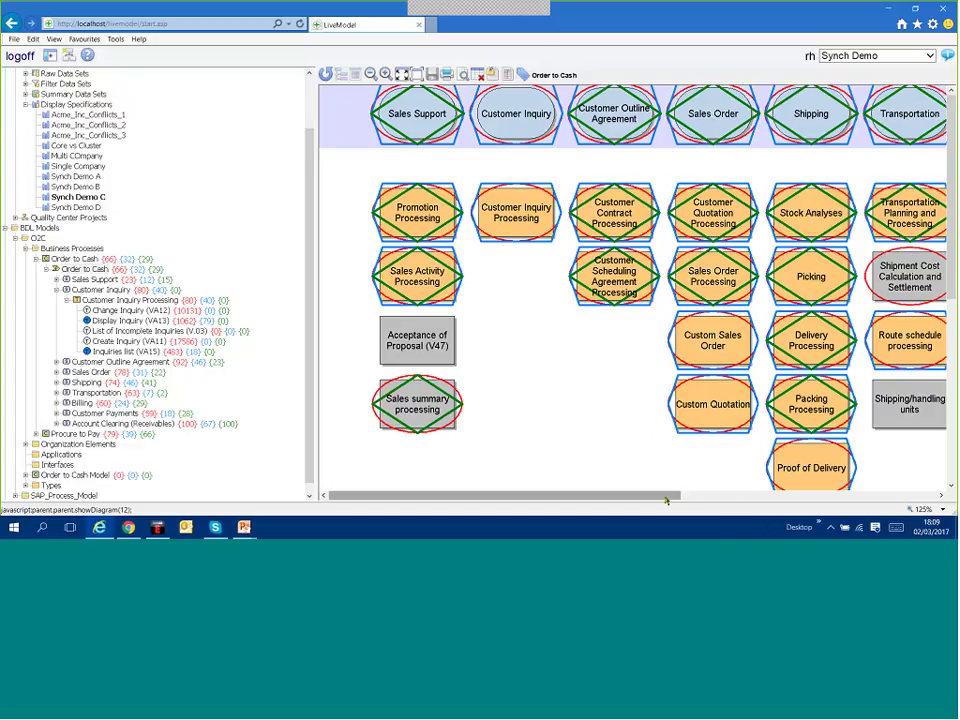
Scroll the diagram toward the Billing lanes and open the Sales Support flow diagram.
{"action": "left_click_drag", "start_coordinate": [665, 500], "coordinate": [733, 497]}
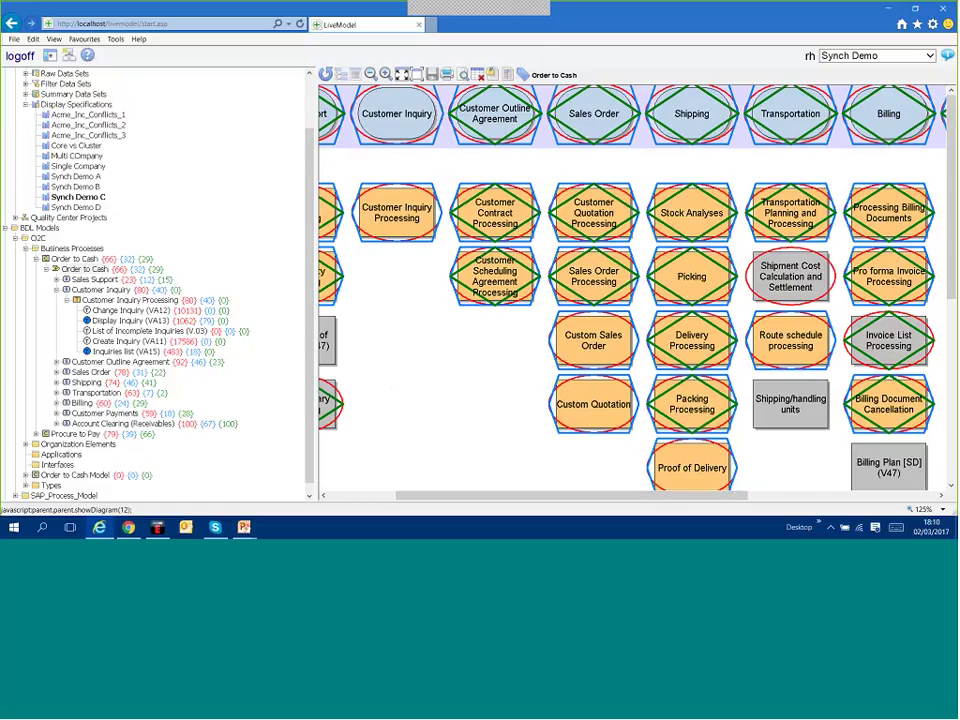
{"action": "left_click", "coordinate": [90, 270]}
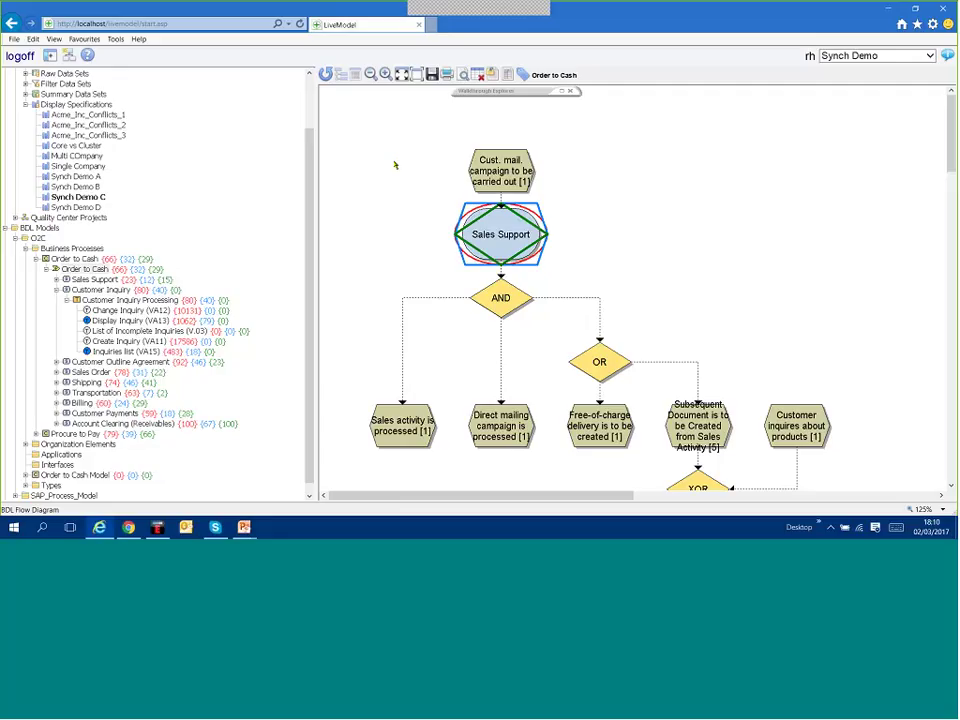
Leave the Sales Support flow and return to LiveCompare's Business Process Analysis page.
{"action": "mouse_move", "coordinate": [951, 128]}
{"action": "left_mouse_down"}
{"action": "mouse_move", "coordinate": [953, 150]}
{"action": "mouse_move", "coordinate": [955, 130]}
{"action": "left_mouse_up"}
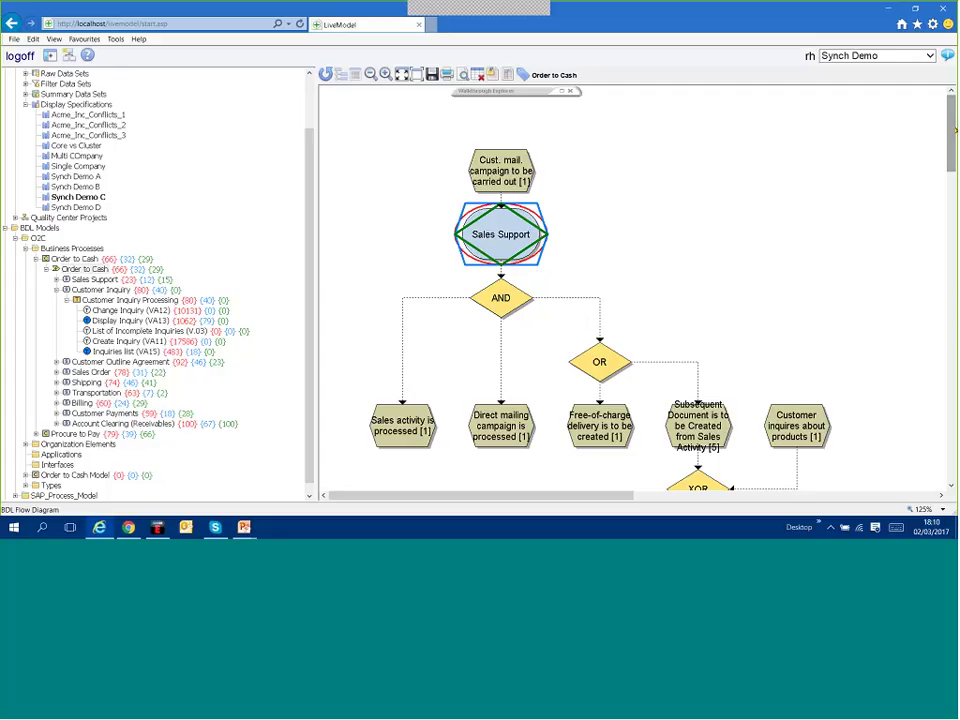
{"action": "scroll", "coordinate": [212, 296], "scroll_direction": "down", "scroll_amount": 1}
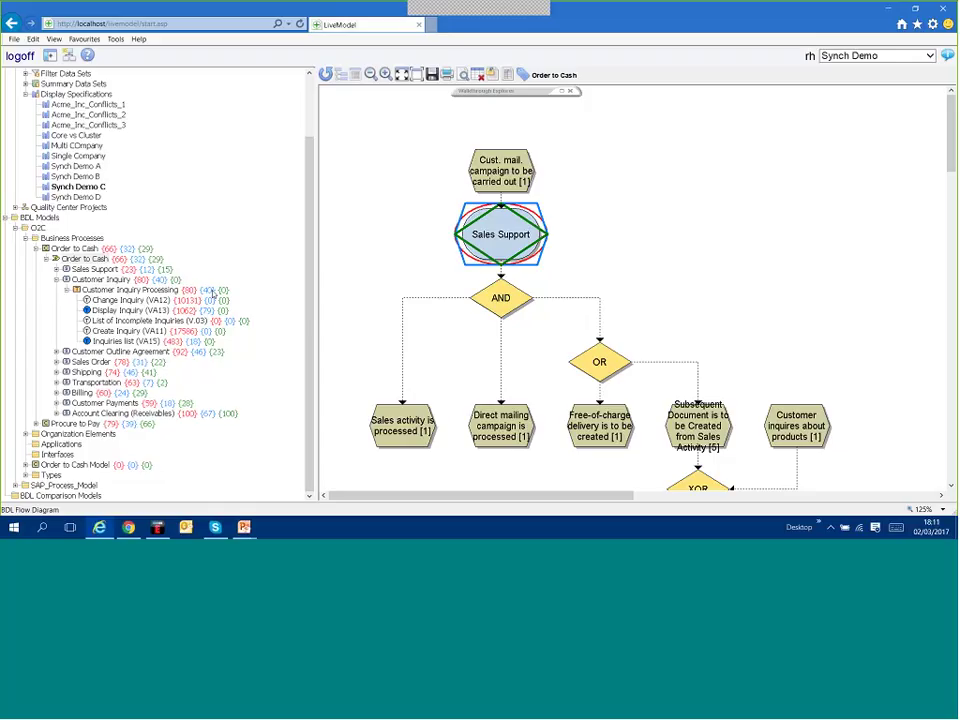
{"action": "left_click", "coordinate": [130, 527]}
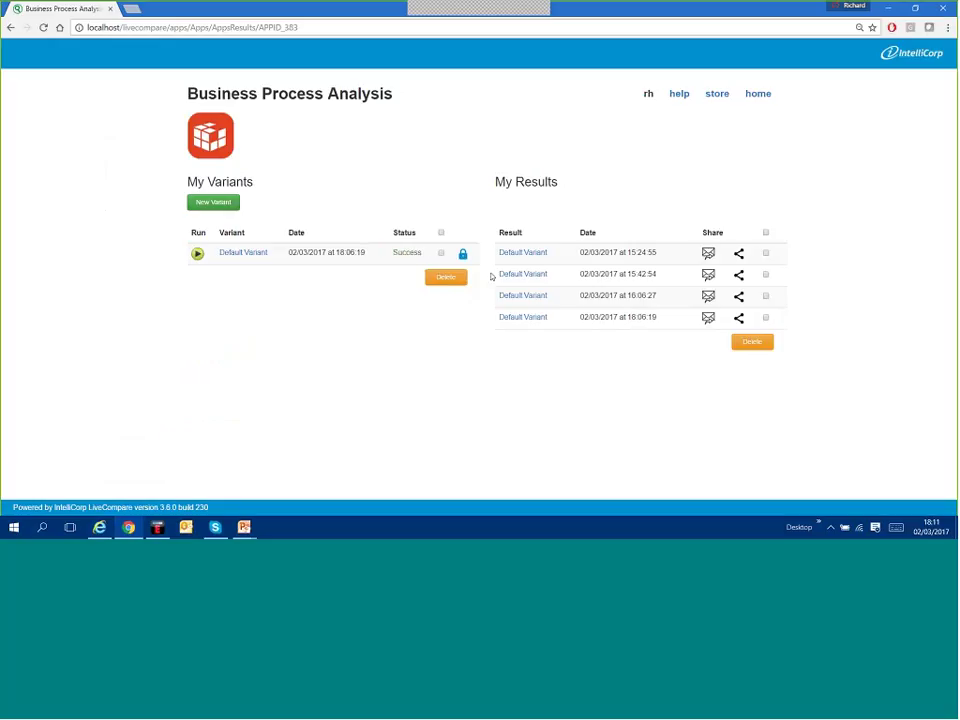
Open the Default Variant result dated 02/03/2017 18:06:19 to view its Usage Counts report.
{"action": "left_click", "coordinate": [524, 320]}
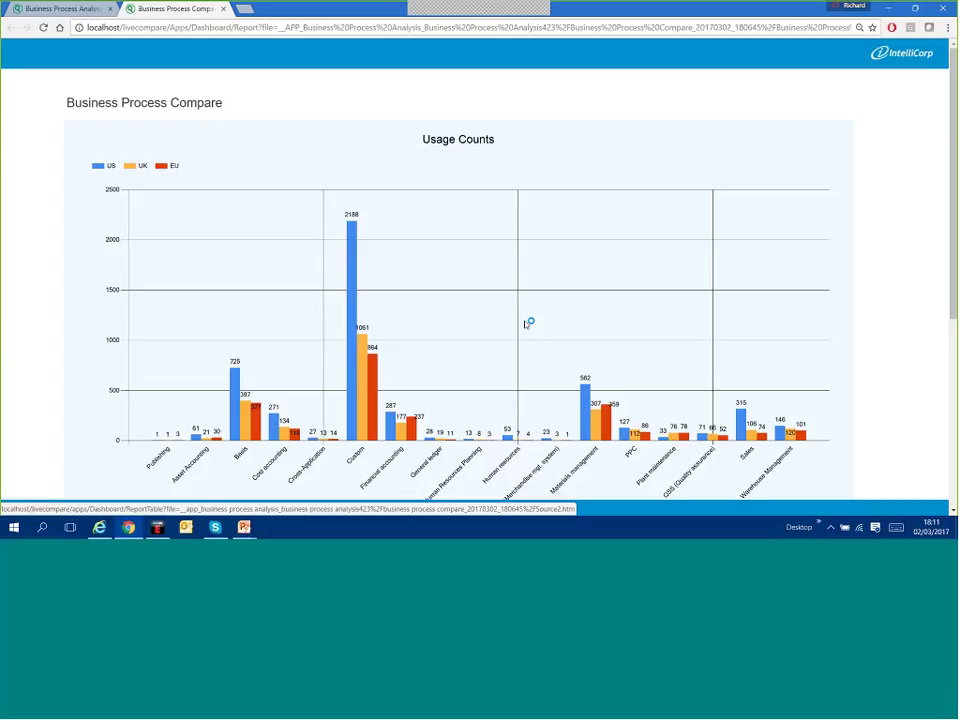
Scroll the report down to the US, UK and EU Custom vs Standard Usage pie charts.
{"action": "scroll", "coordinate": [155, 332], "scroll_direction": "down", "scroll_amount": 2}
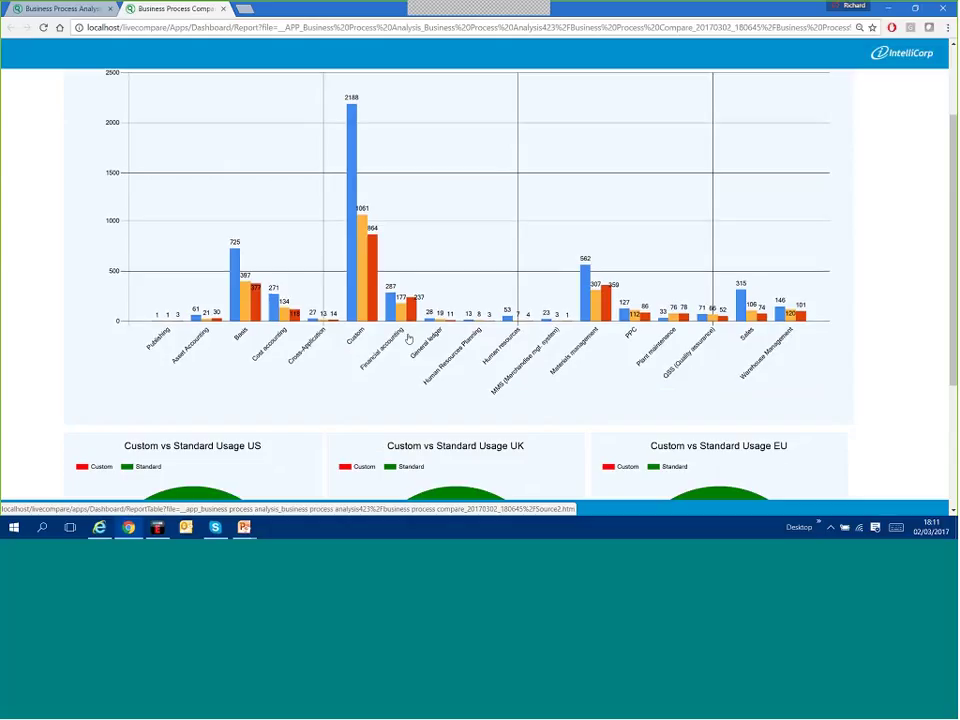
{"action": "scroll", "coordinate": [408, 339], "scroll_direction": "down", "scroll_amount": 2}
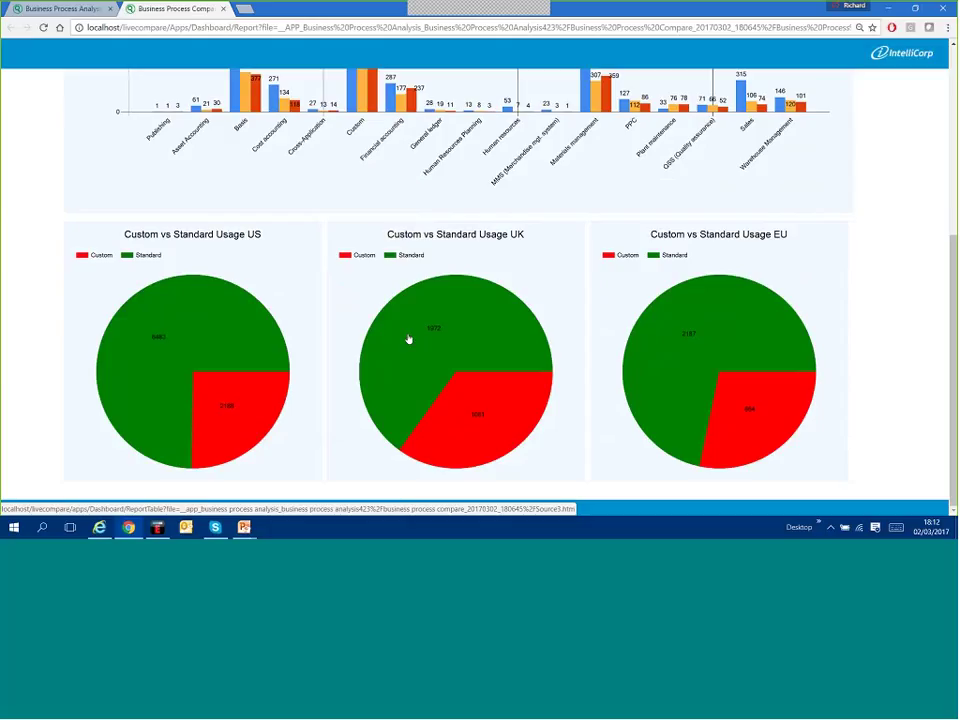
{"action": "scroll", "coordinate": [405, 338], "scroll_direction": "up", "scroll_amount": 5}
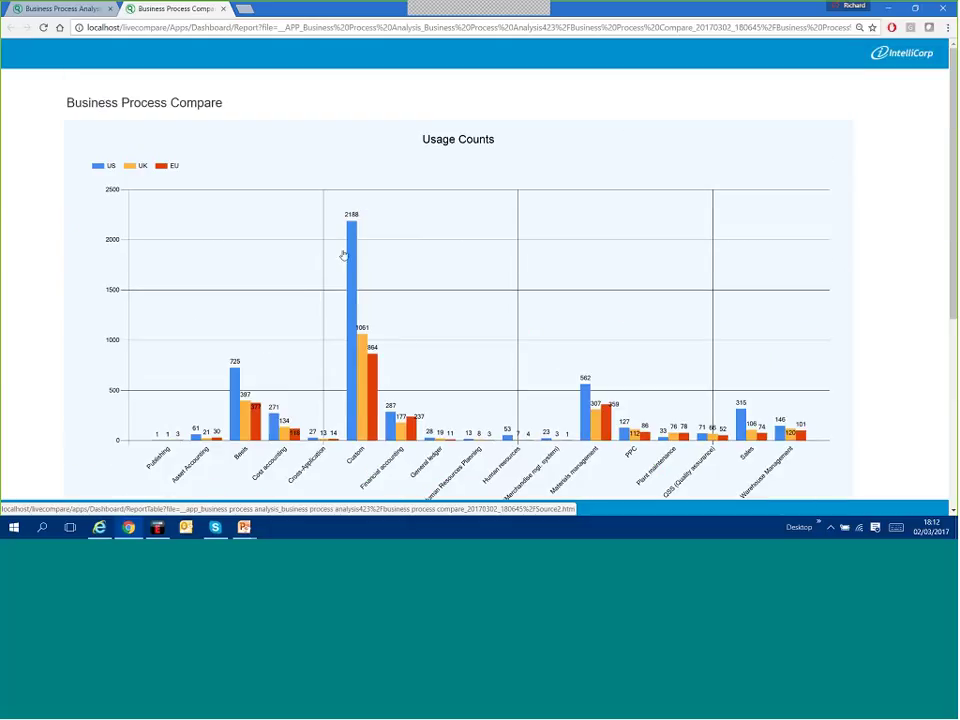
{"action": "scroll", "coordinate": [343, 256], "scroll_direction": "down", "scroll_amount": 3}
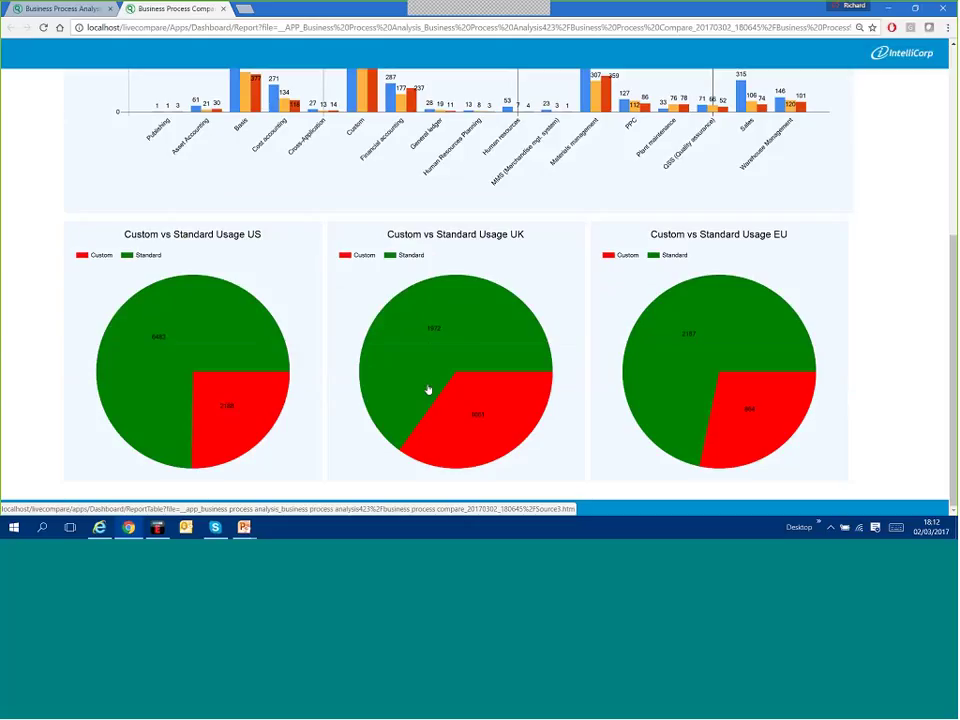
Close the Business Process Compare tab and go back to the LiveCompare Home page.
{"action": "left_click", "coordinate": [223, 12]}
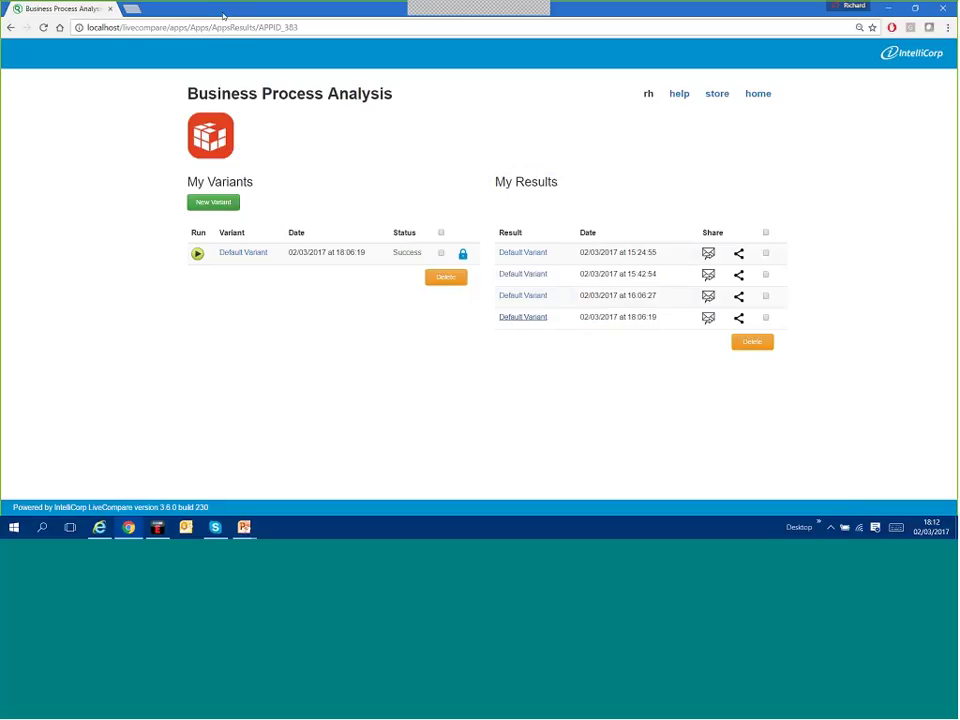
{"action": "left_click", "coordinate": [758, 94]}
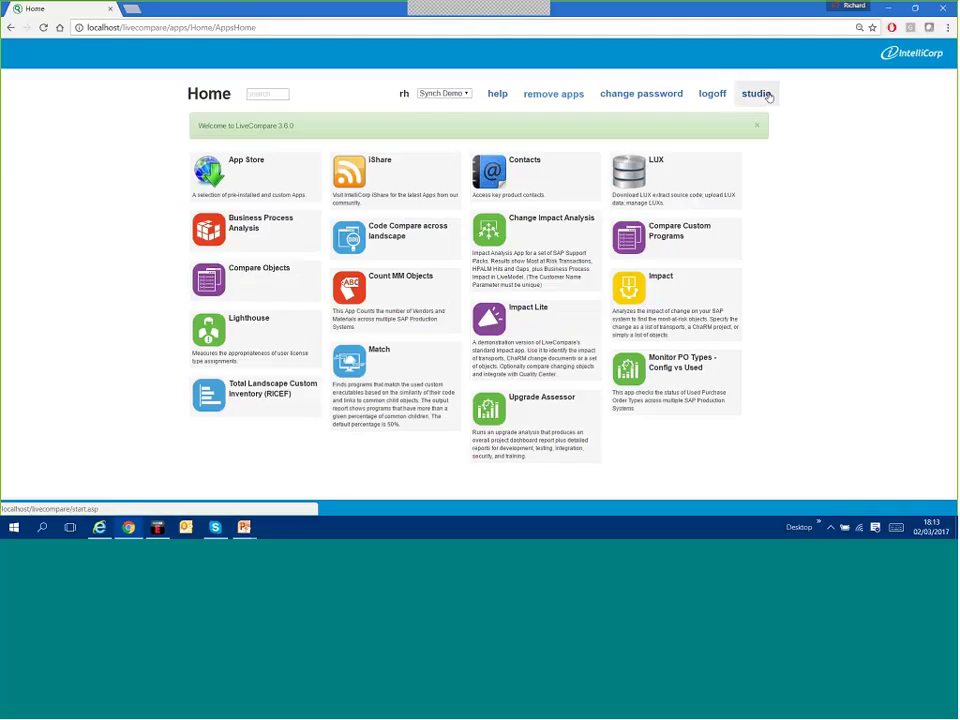
Open the Compare Custom Programs app's Default Variant, showing 2 satellite systems and custom area ZMM%.
{"action": "left_click", "coordinate": [693, 240]}
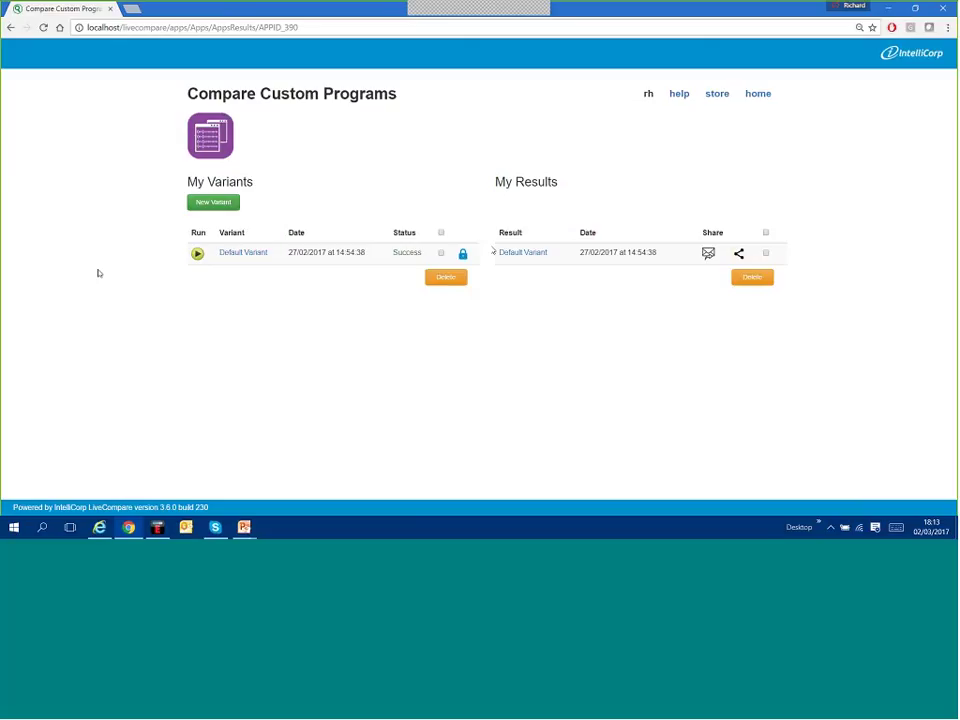
{"action": "left_click", "coordinate": [245, 253]}
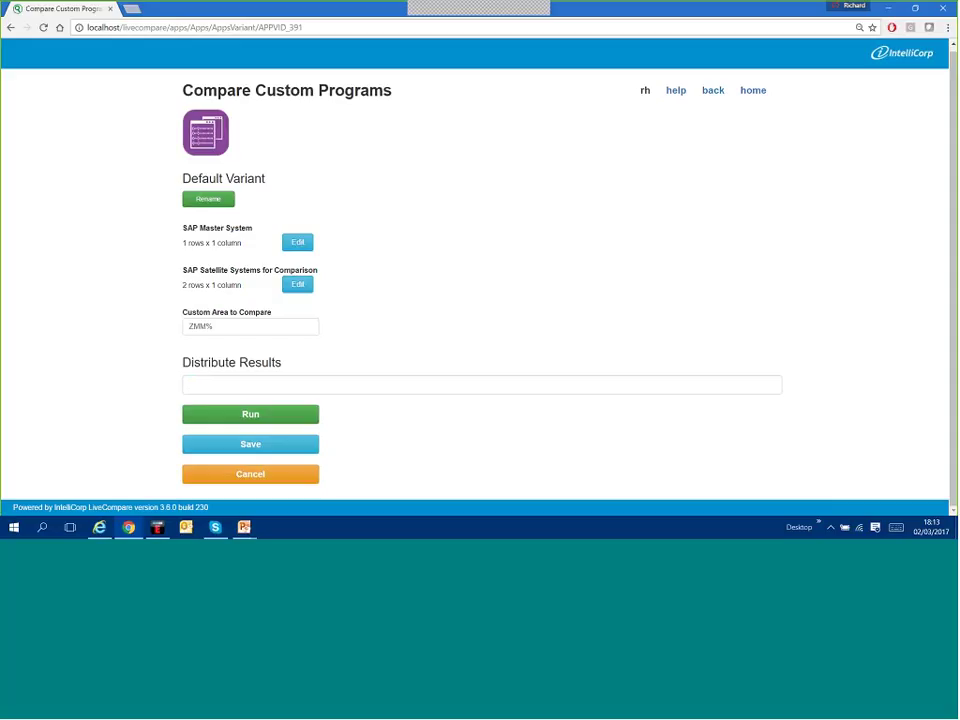
Save the Compare Custom Programs Default Variant with custom area ZMM% and return to the results list.
{"action": "left_click", "coordinate": [242, 322]}
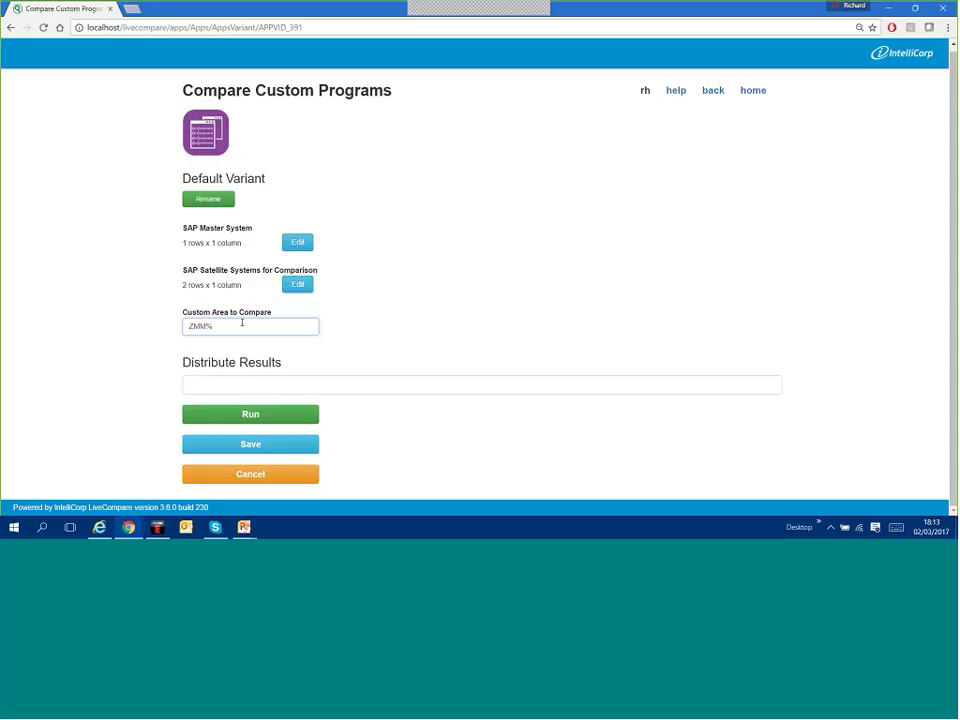
{"action": "left_click", "coordinate": [189, 449]}
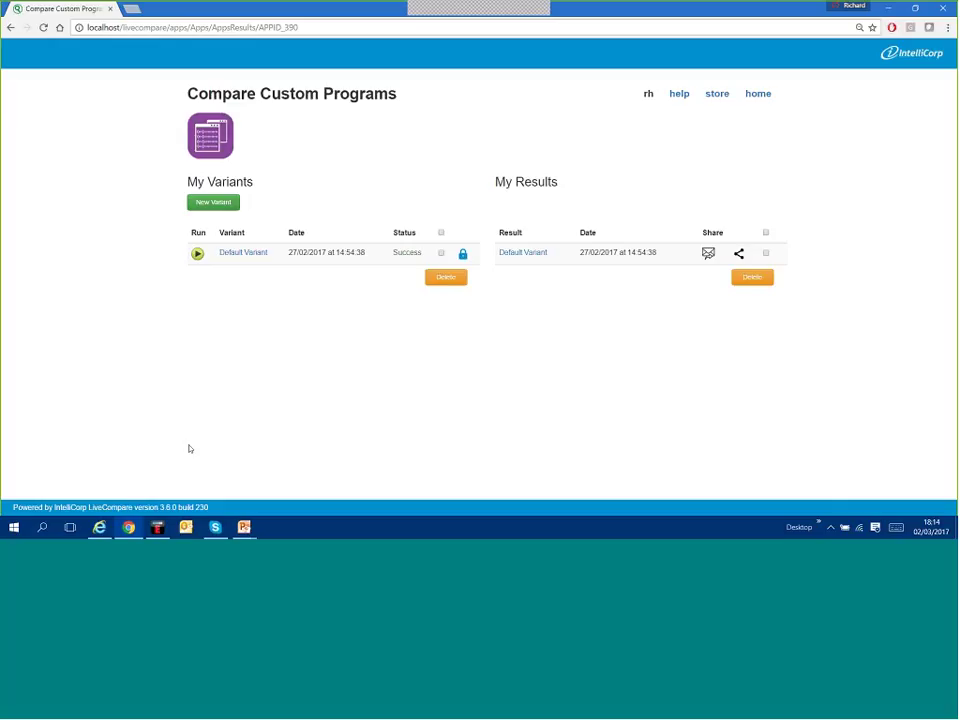
Open the Default Variant result to see the US–UK and US–EU custom code comparison chart.
{"action": "left_click", "coordinate": [523, 256]}
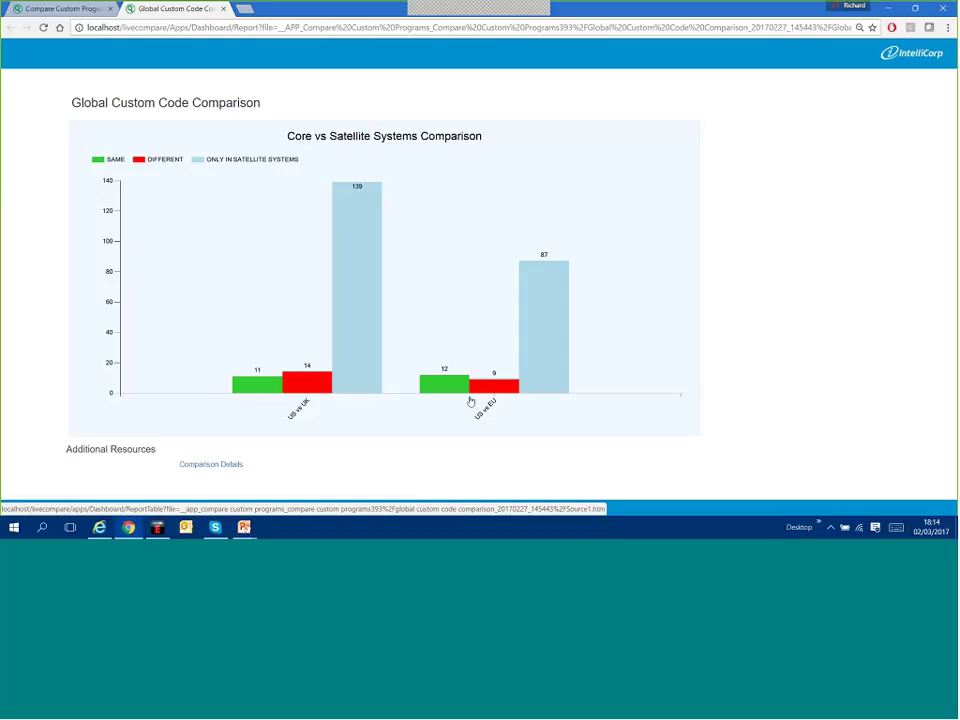
{"action": "left_click", "coordinate": [210, 464]}
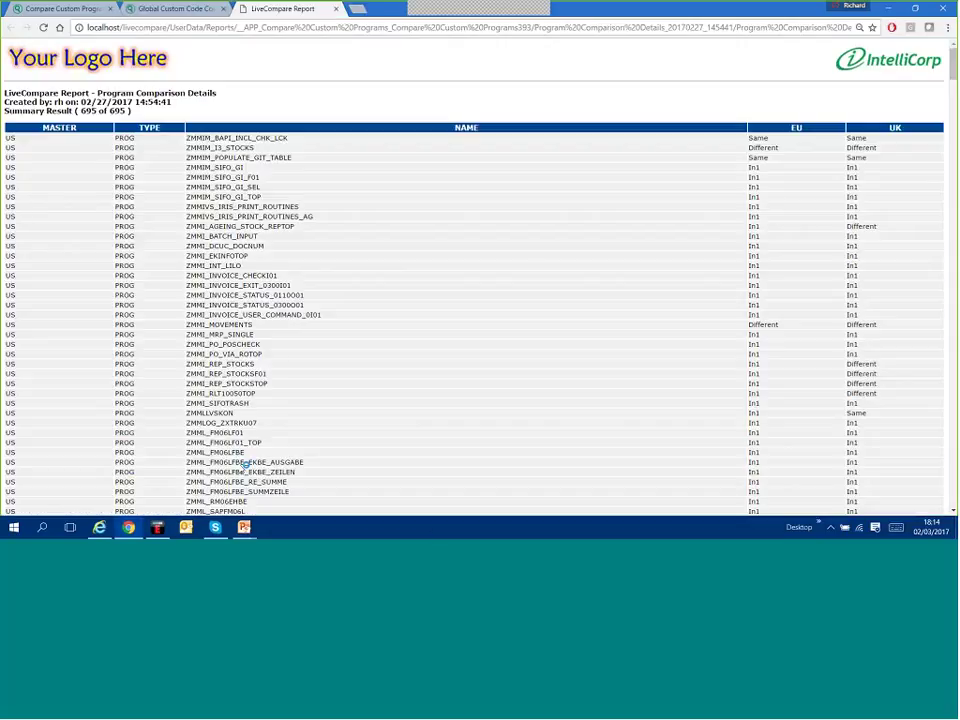
{"action": "scroll", "coordinate": [615, 249], "scroll_direction": "down", "scroll_amount": 1}
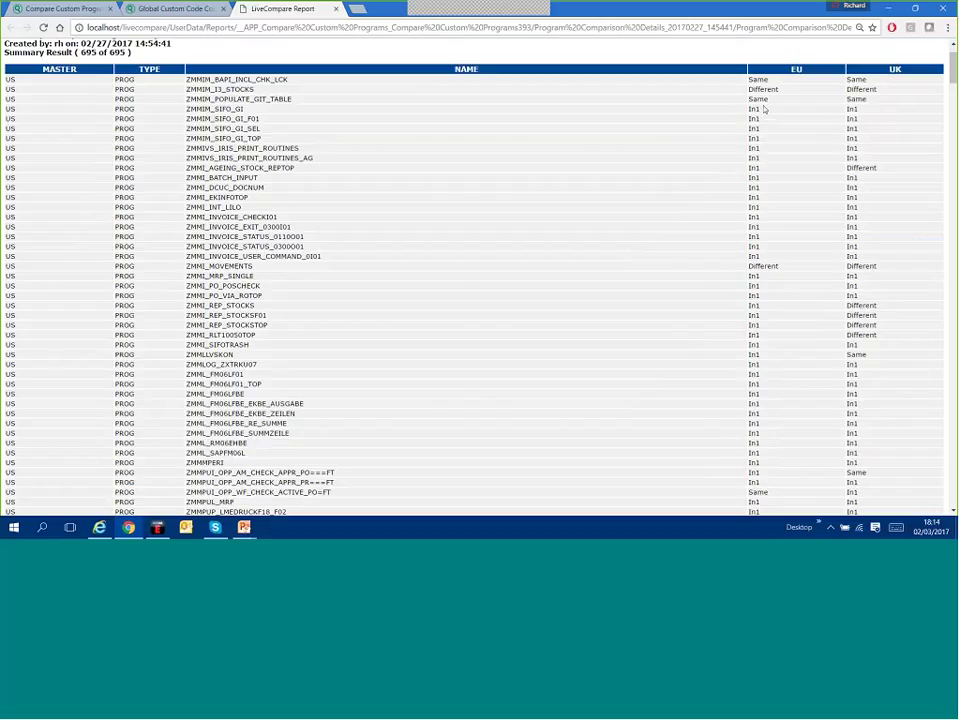
{"action": "scroll", "coordinate": [424, 86], "scroll_direction": "up", "scroll_amount": 1}
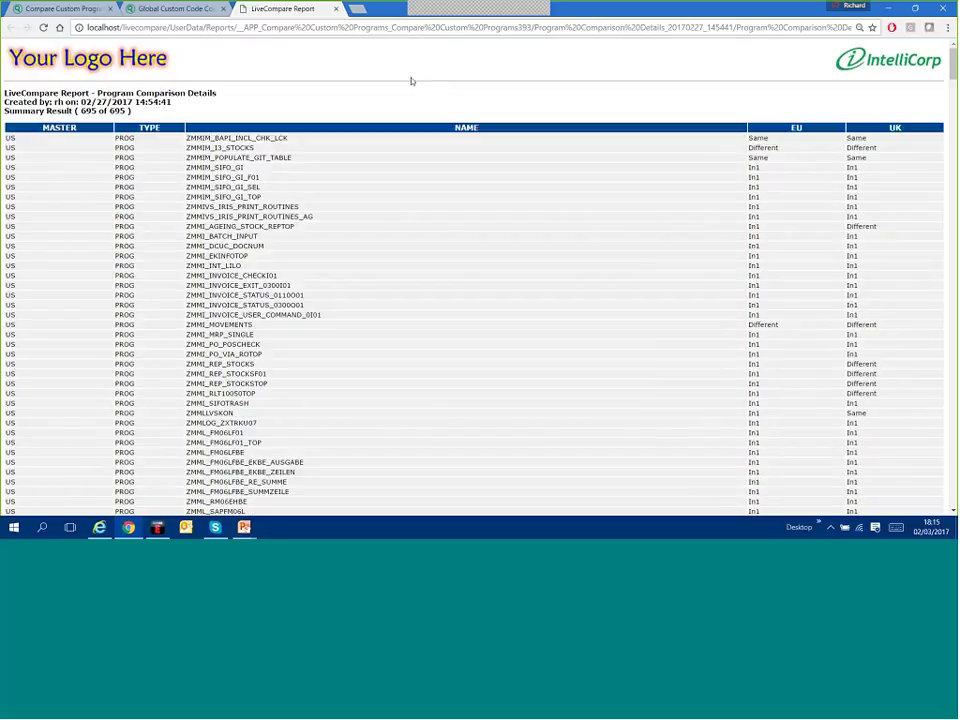
{"action": "key", "text": "ctrl+w"}
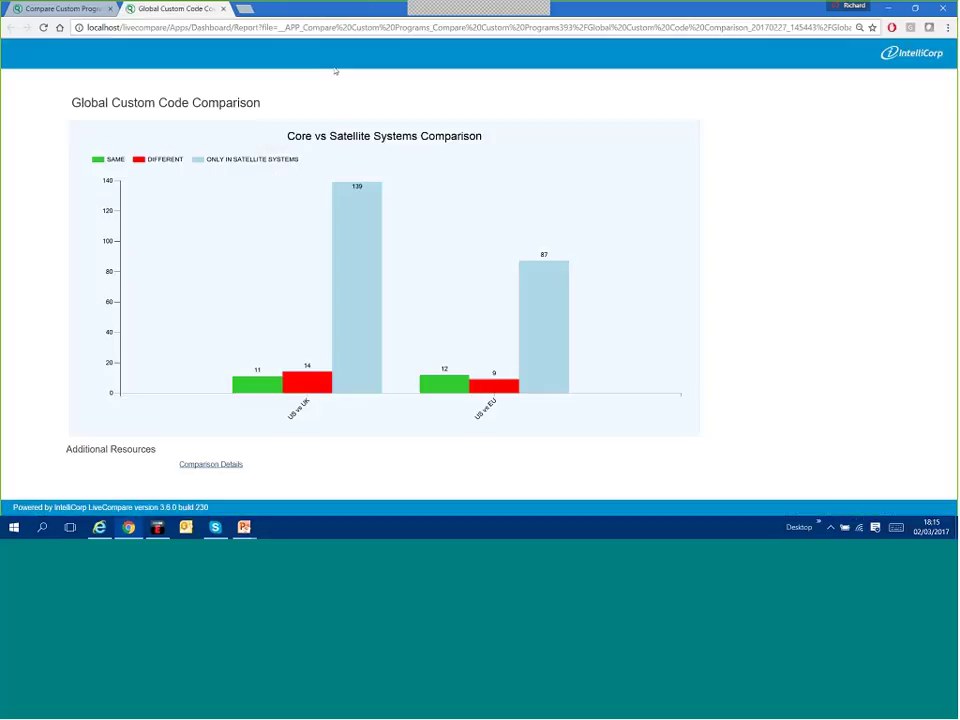
Close the Global Custom Code Comparison report and open the LiveCompare studio from the home page.
{"action": "left_click", "coordinate": [223, 9]}
{"action": "left_click", "coordinate": [758, 94]}
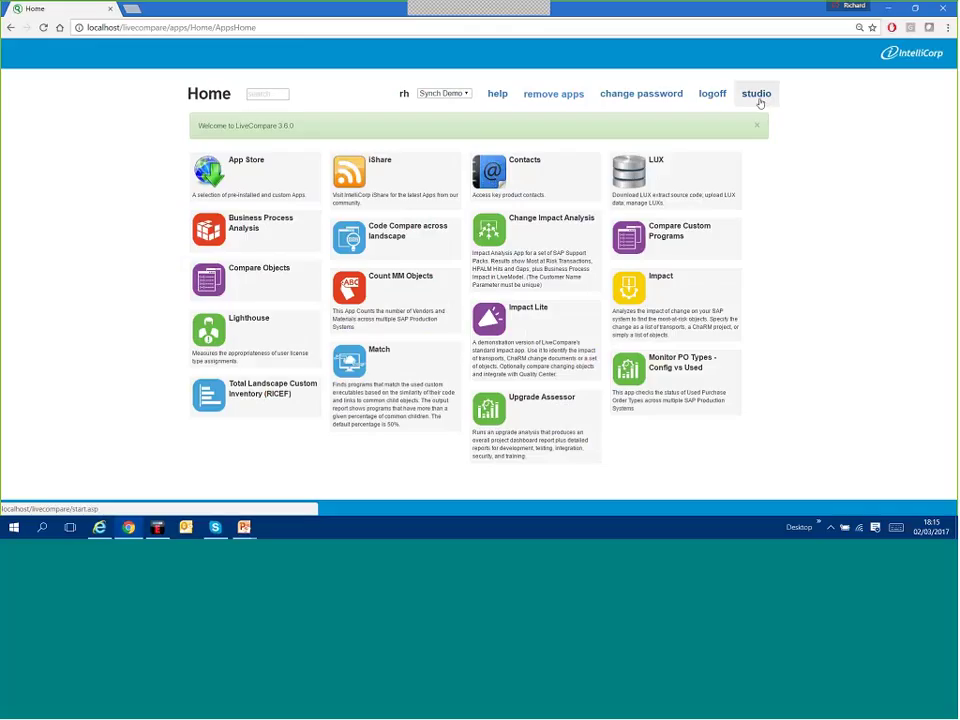
{"action": "left_click", "coordinate": [760, 103]}
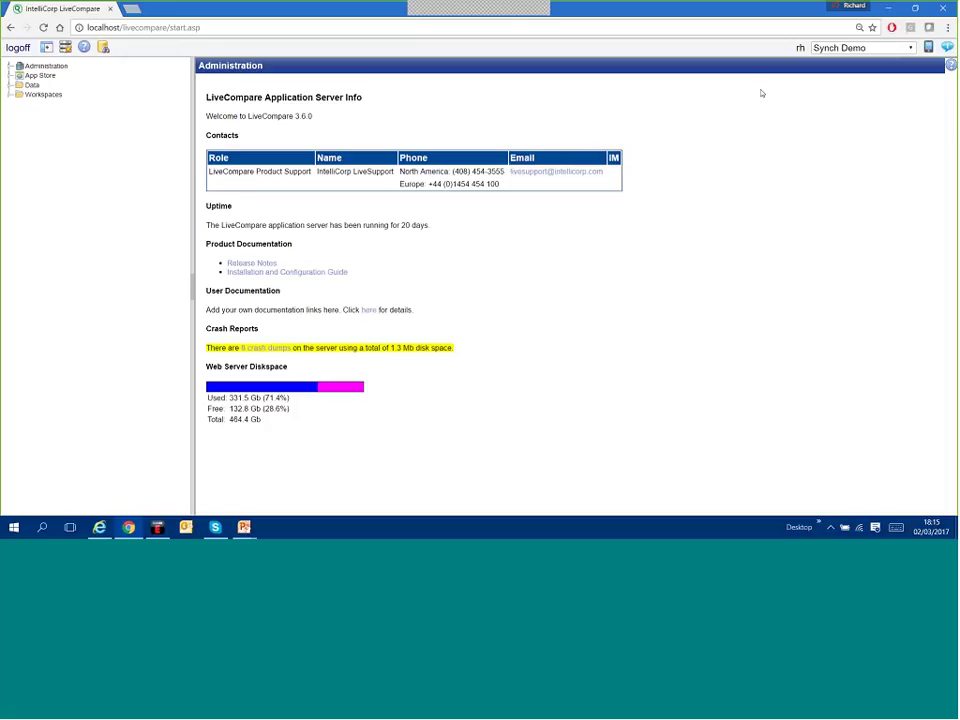
Expand Data, Templates and Workspaces to list the Technical Comparison workflows, collapsing Synchronization templates.
{"action": "left_click", "coordinate": [9, 86]}
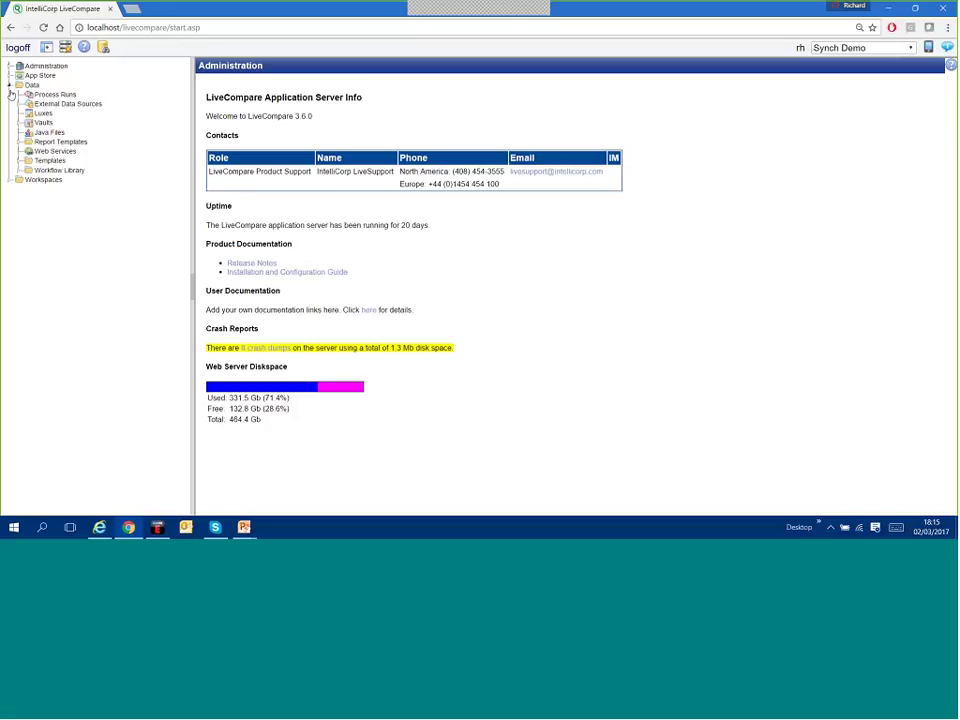
{"action": "left_click", "coordinate": [18, 161]}
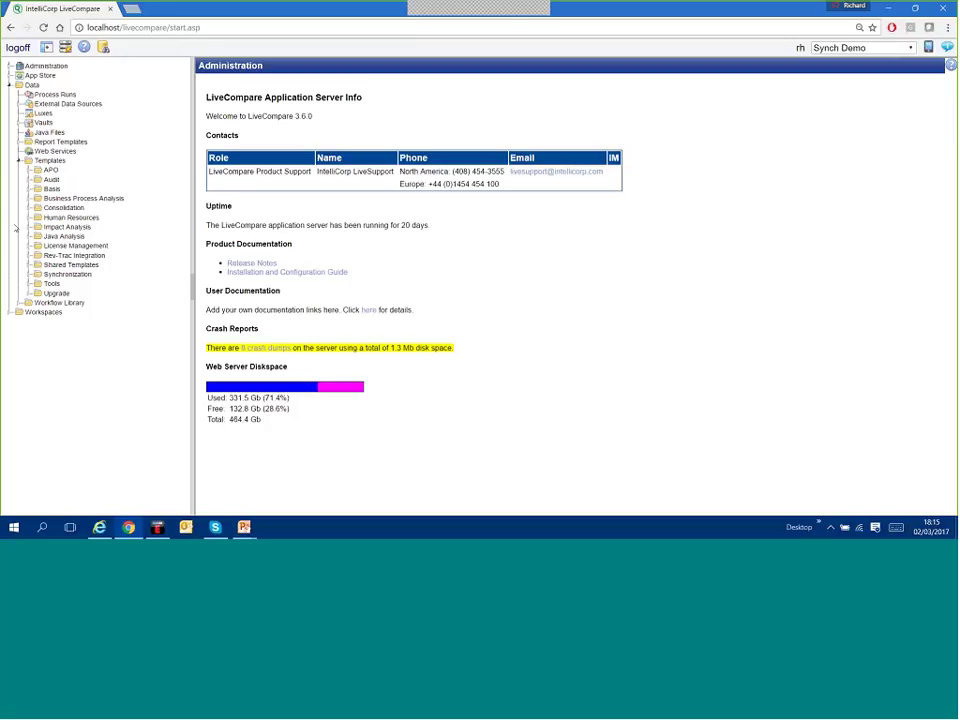
{"action": "left_click", "coordinate": [29, 274]}
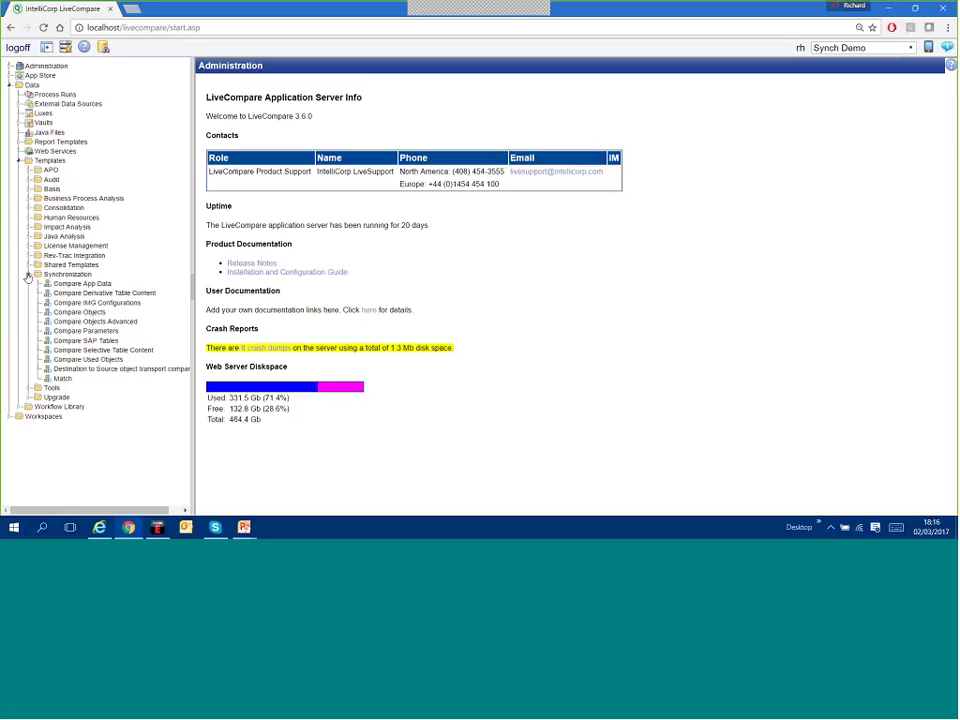
{"action": "left_click", "coordinate": [9, 416]}
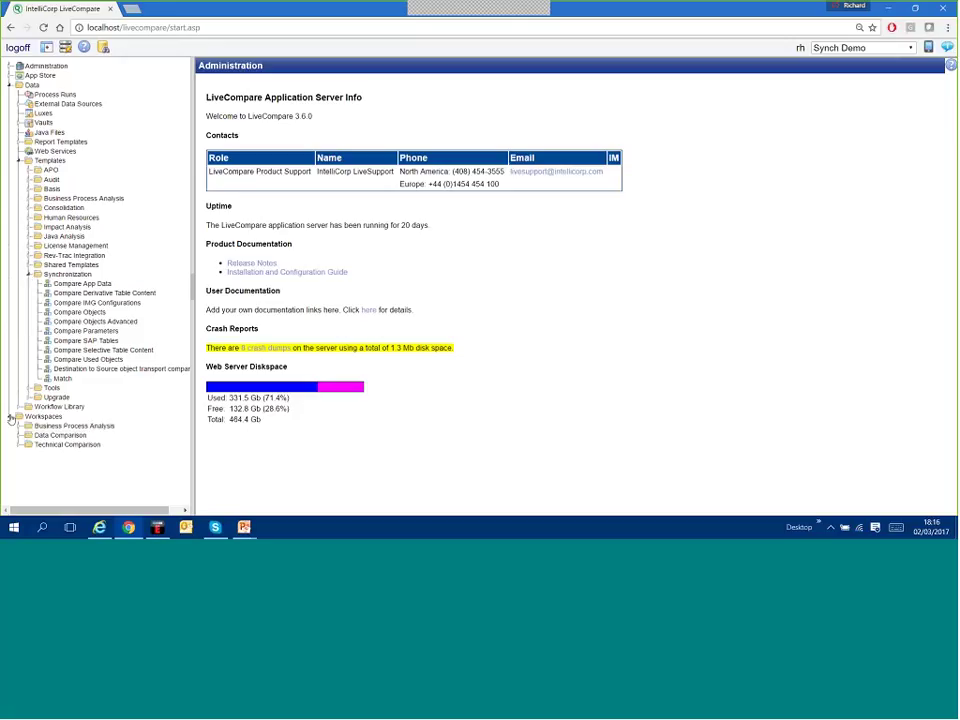
{"action": "left_click", "coordinate": [20, 444]}
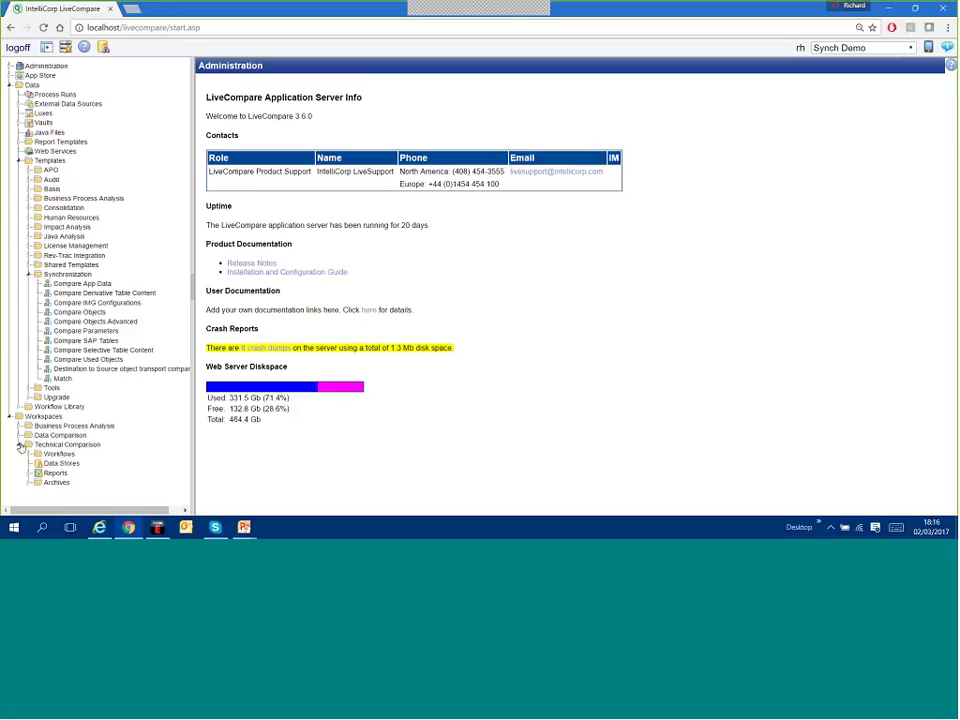
{"action": "left_click", "coordinate": [28, 454]}
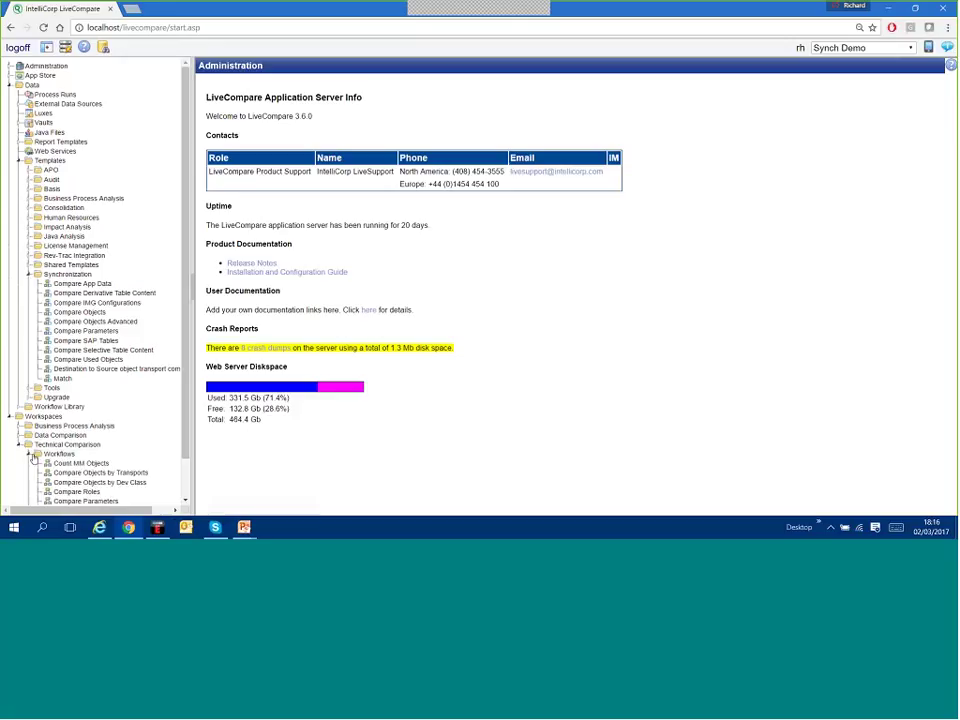
{"action": "left_click", "coordinate": [28, 274]}
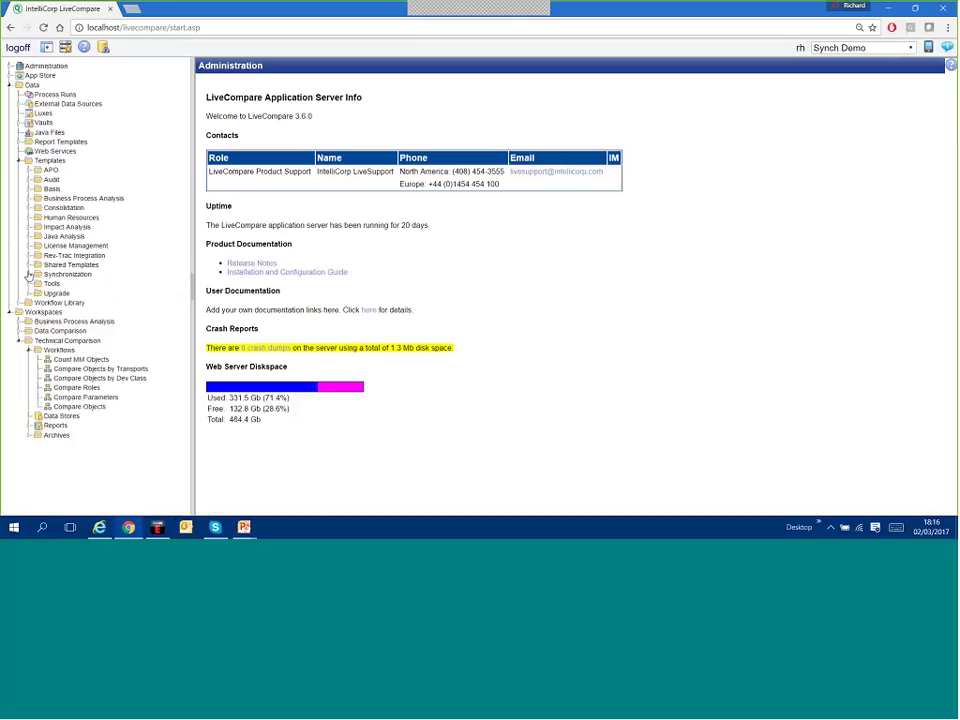
Open Compare Objects by Dev Class, inspect System1, System2 and Selects, and cancel the Select List Editor.
{"action": "left_click", "coordinate": [95, 380]}
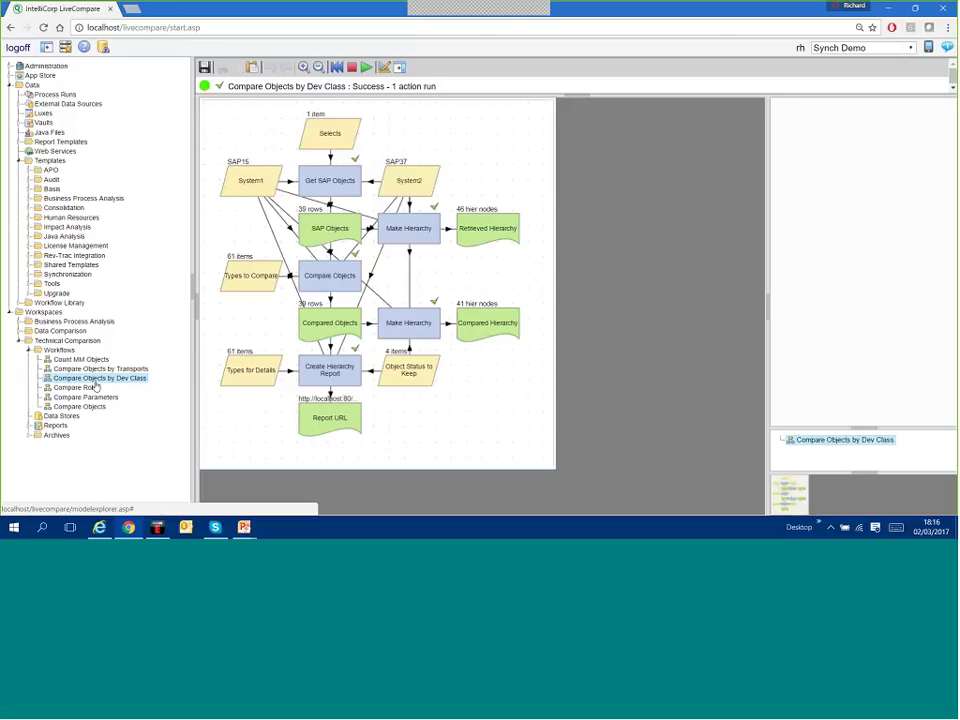
{"action": "left_click", "coordinate": [245, 178]}
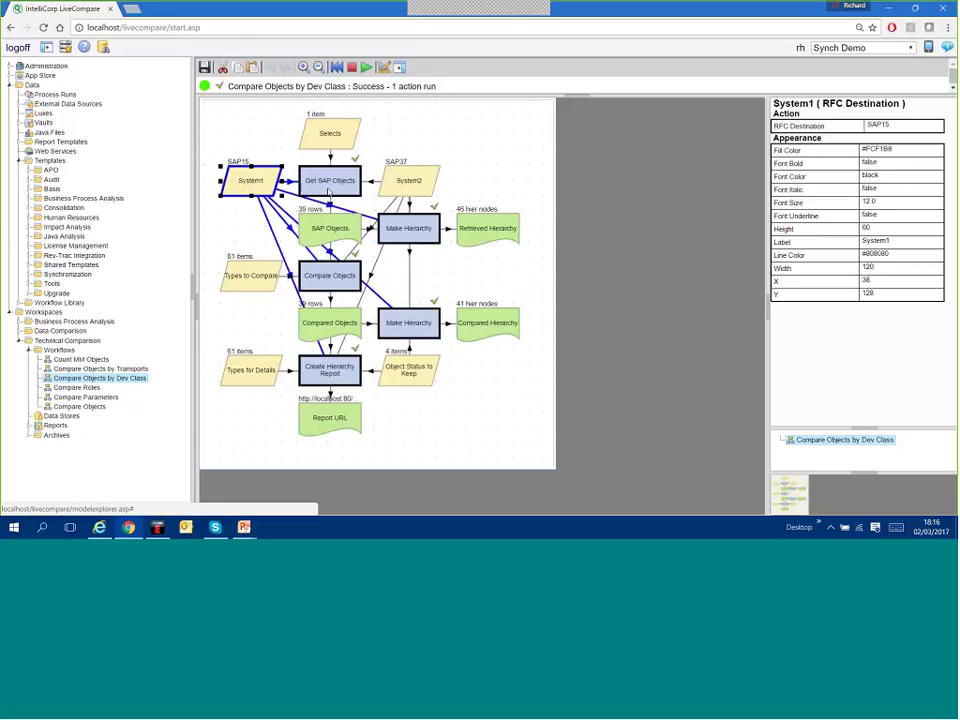
{"action": "left_click", "coordinate": [400, 185]}
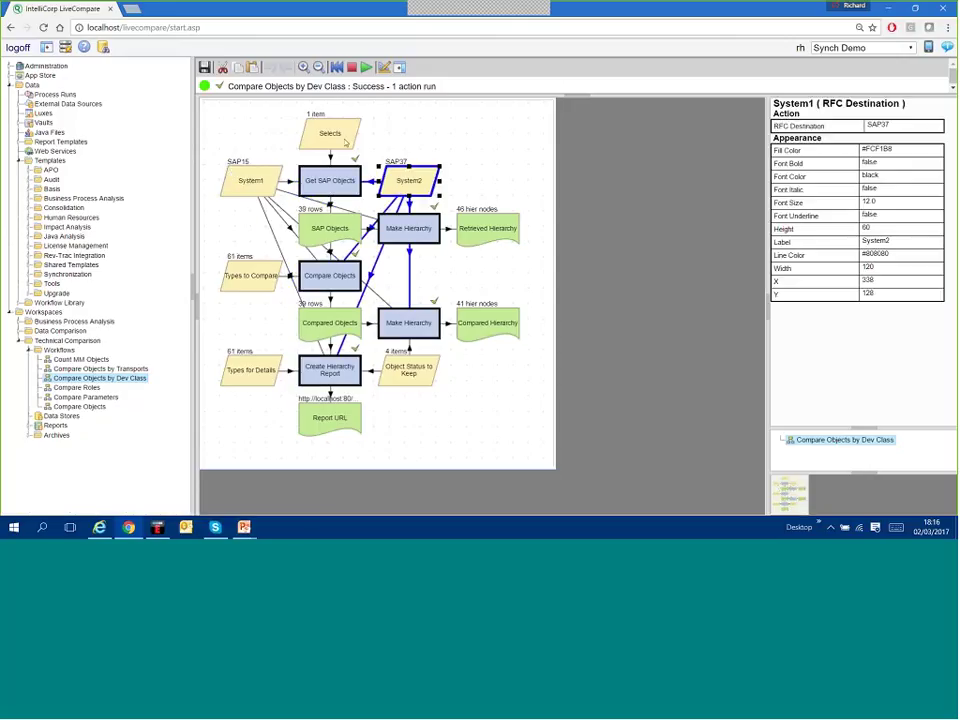
{"action": "left_click", "coordinate": [346, 143]}
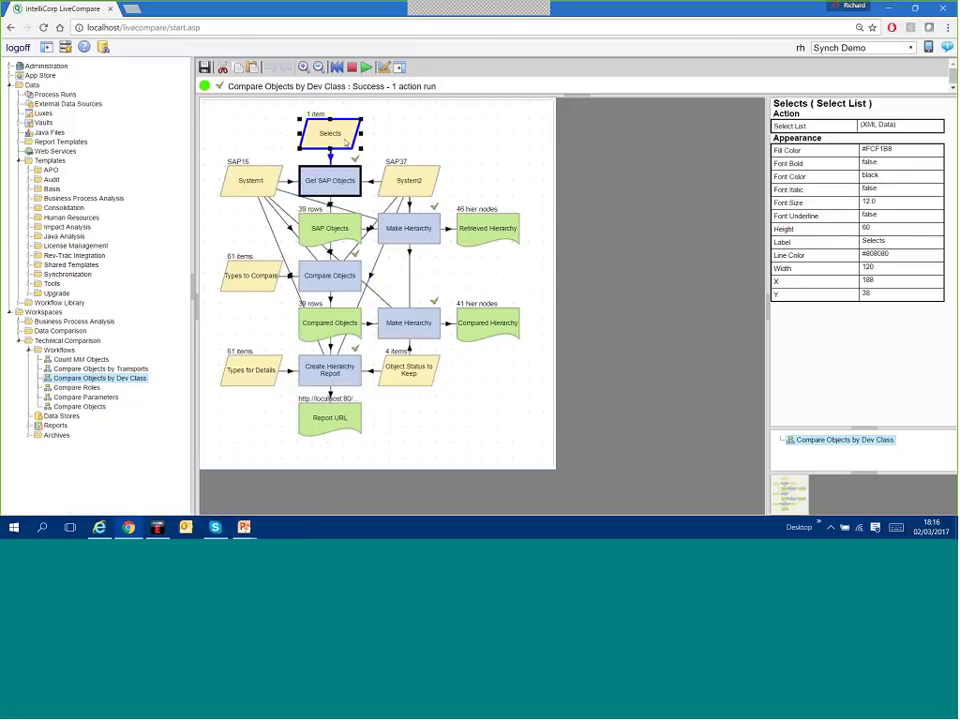
{"action": "right_click", "coordinate": [345, 142]}
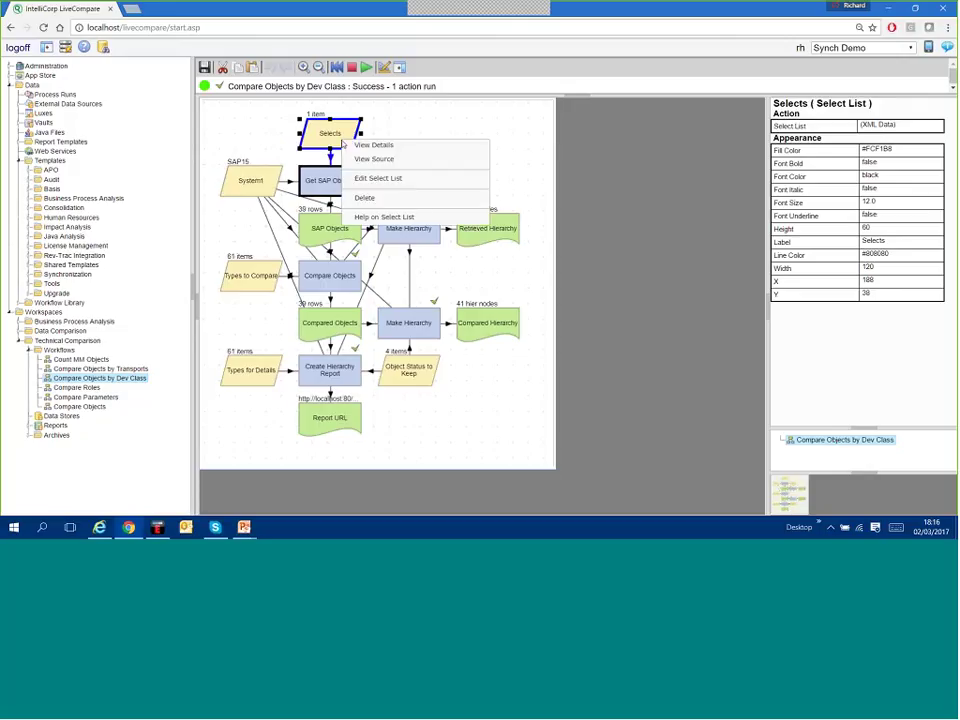
{"action": "left_click", "coordinate": [377, 178]}
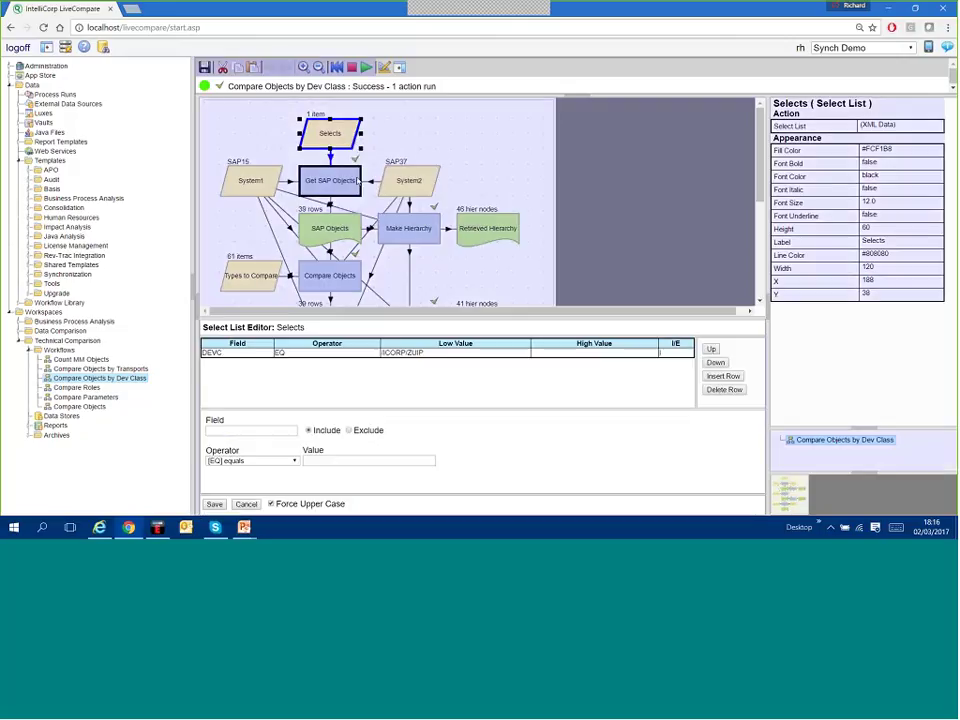
{"action": "left_click", "coordinate": [246, 503]}
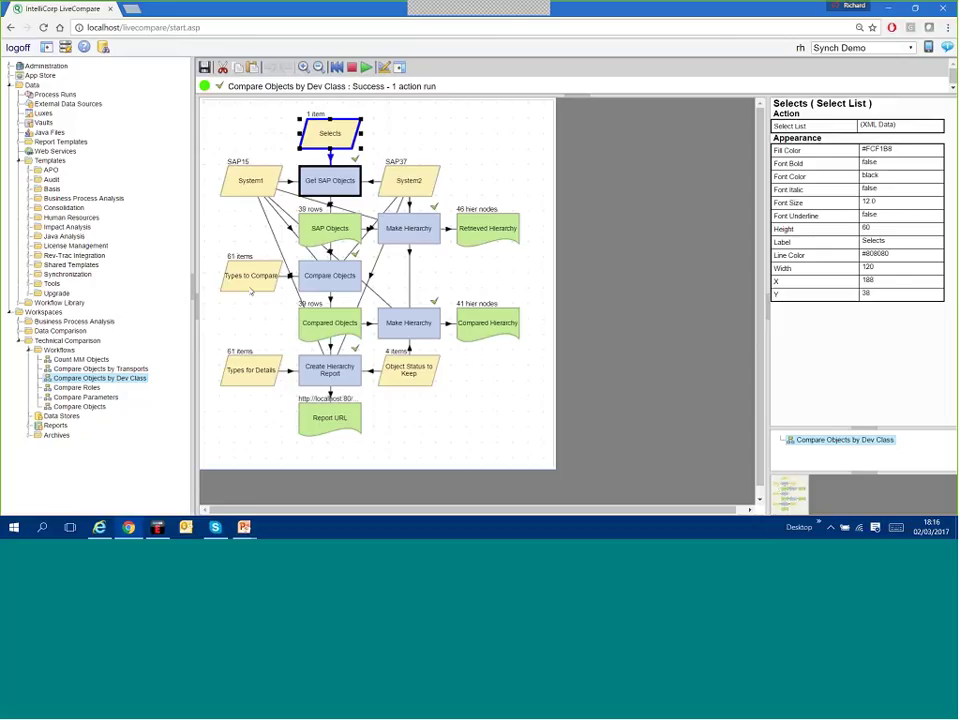
Check the Object Status to Keep properties and view the Compared Hierarchy details.
{"action": "left_click", "coordinate": [412, 378]}
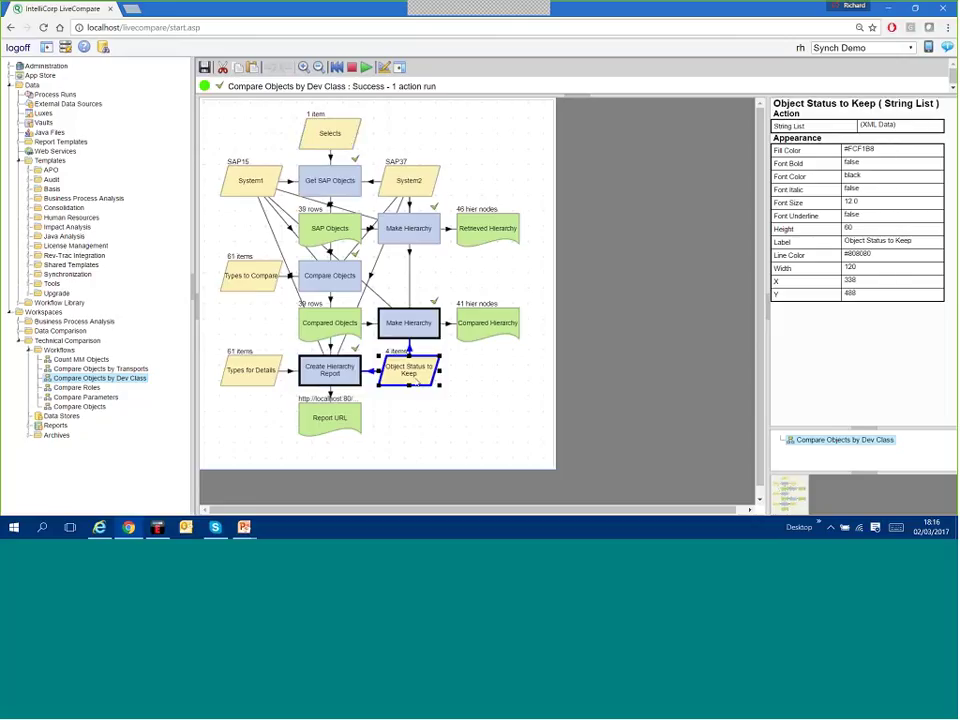
{"action": "right_click", "coordinate": [465, 333]}
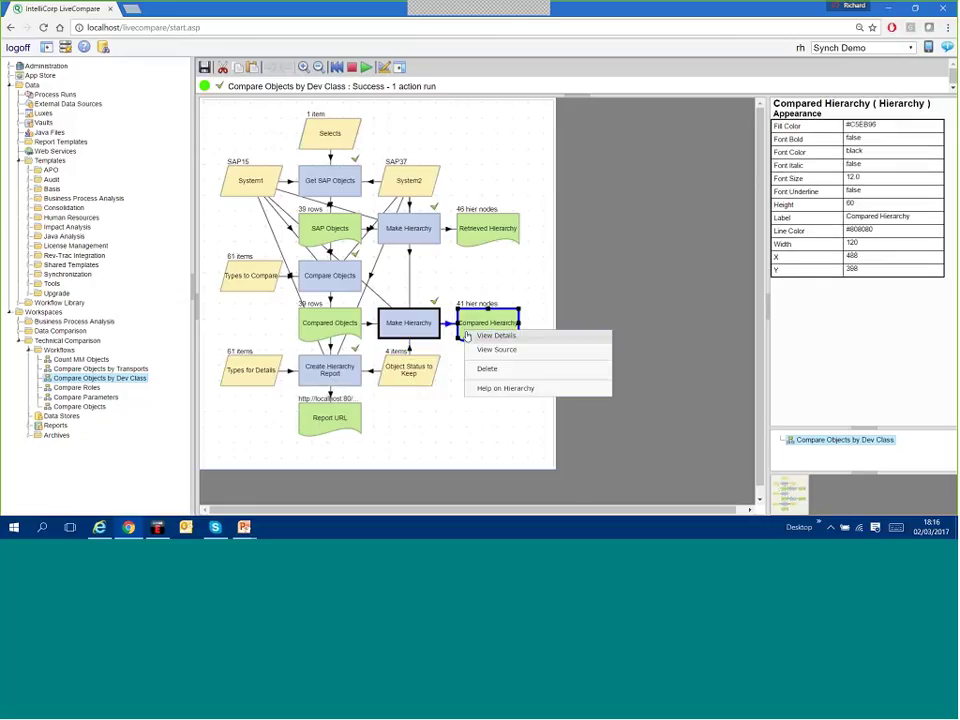
{"action": "left_click", "coordinate": [466, 336]}
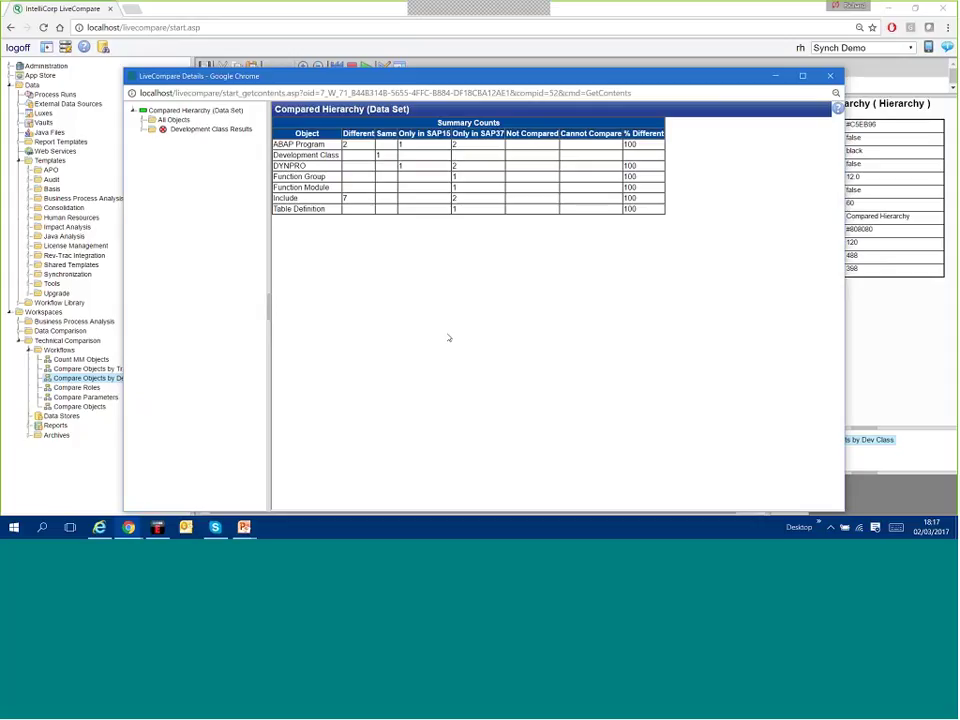
Drill into Development Class Results > /ICORP/ZUIP > Includes in a maximized window and open /ICORP/ZUININS0.
{"action": "left_click", "coordinate": [144, 131]}
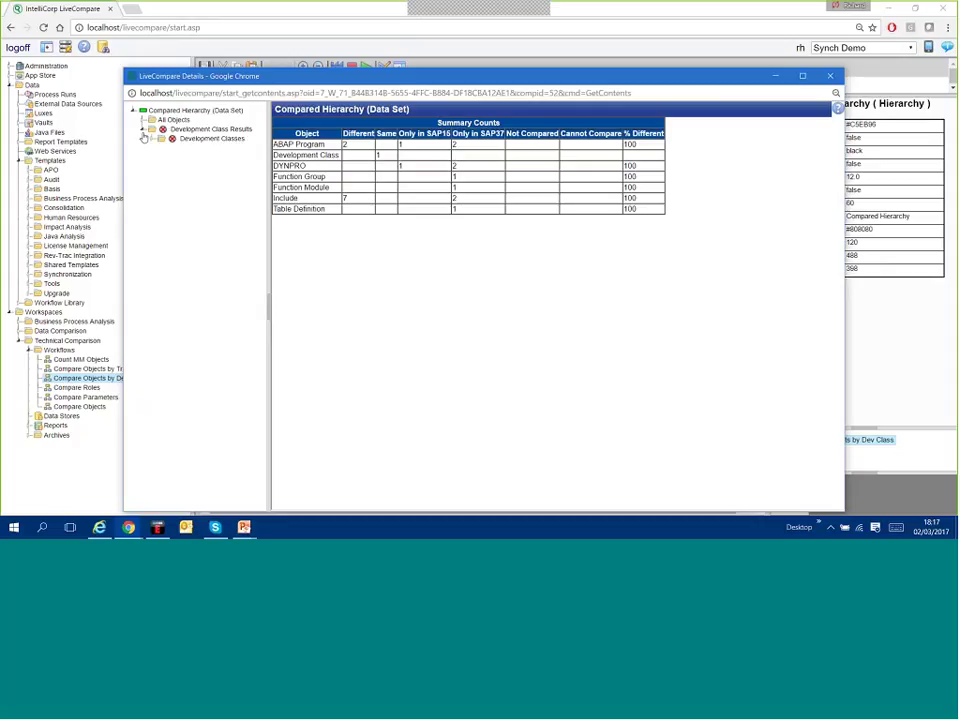
{"action": "left_click", "coordinate": [150, 139]}
{"action": "left_click", "coordinate": [159, 149]}
{"action": "key", "text": "super+Up"}
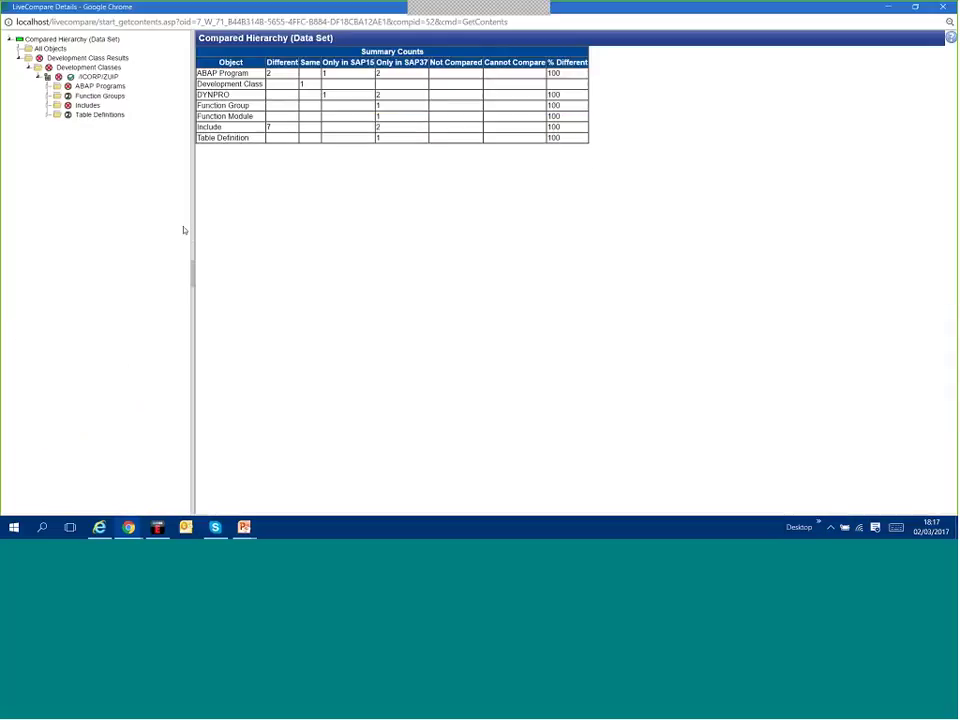
{"action": "left_click", "coordinate": [47, 106]}
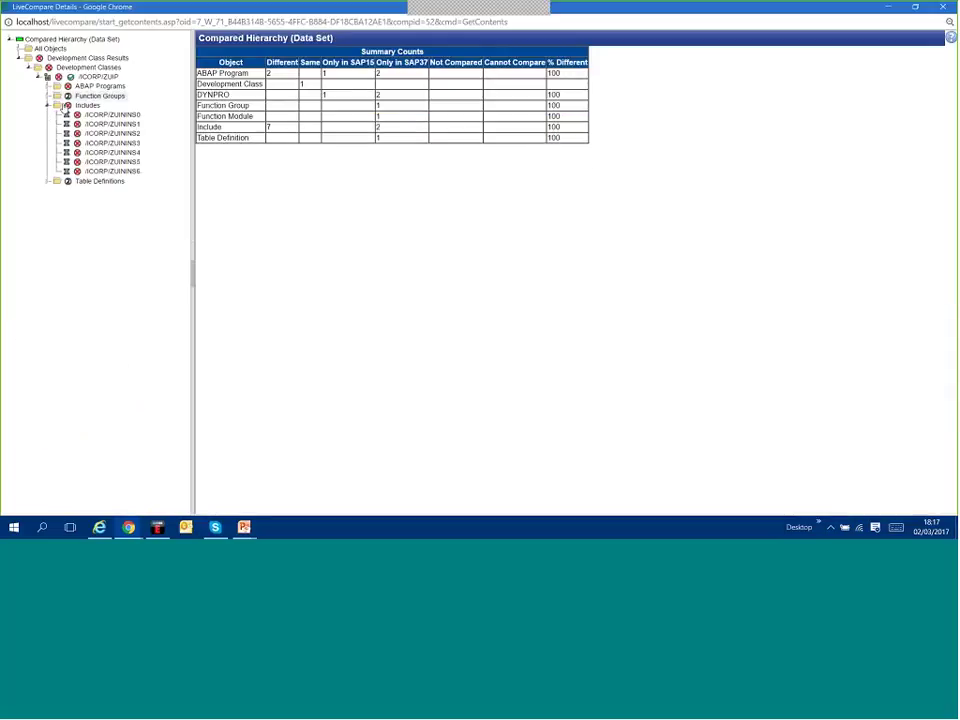
{"action": "left_click", "coordinate": [112, 115]}
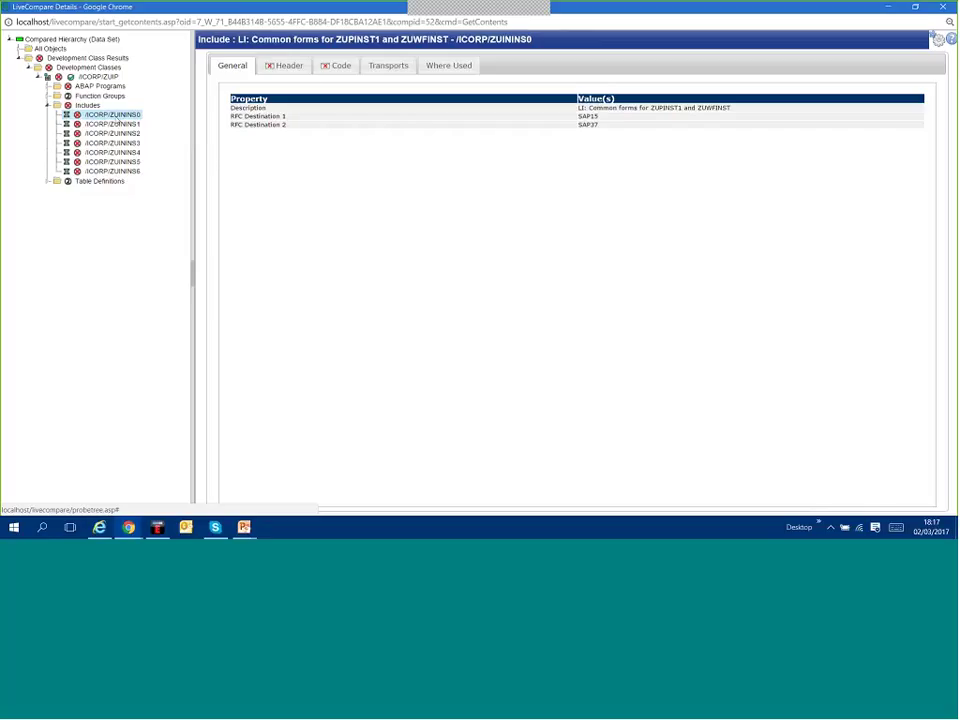
Show the Code tab comparing SAP15 and SAP37 source and scroll through the highlighted differences.
{"action": "left_click", "coordinate": [335, 66]}
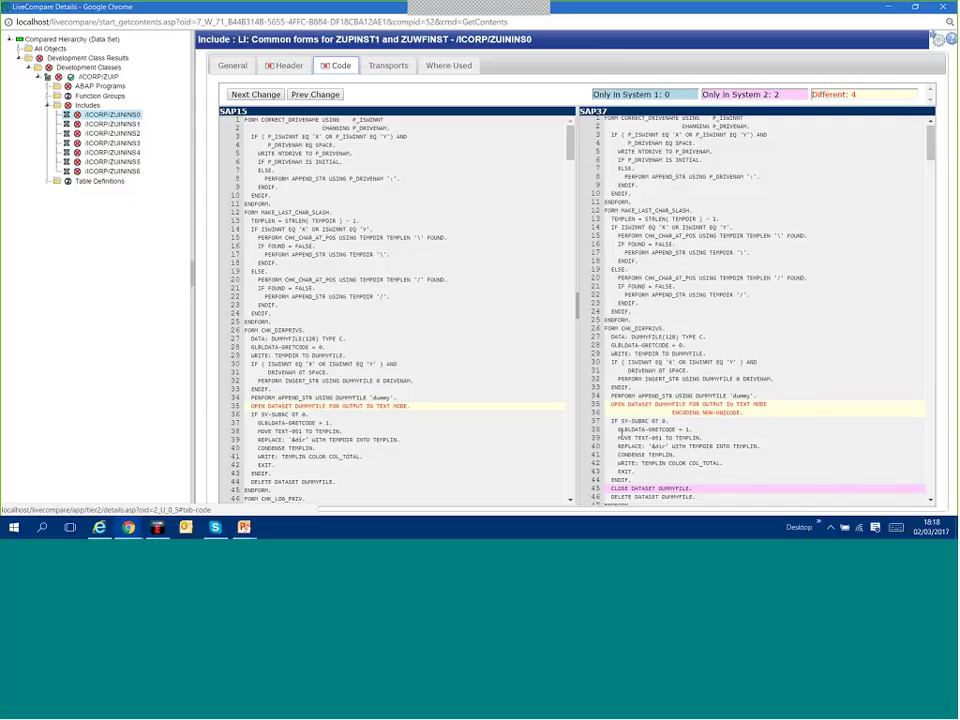
{"action": "scroll", "coordinate": [621, 433], "scroll_direction": "down", "scroll_amount": 5}
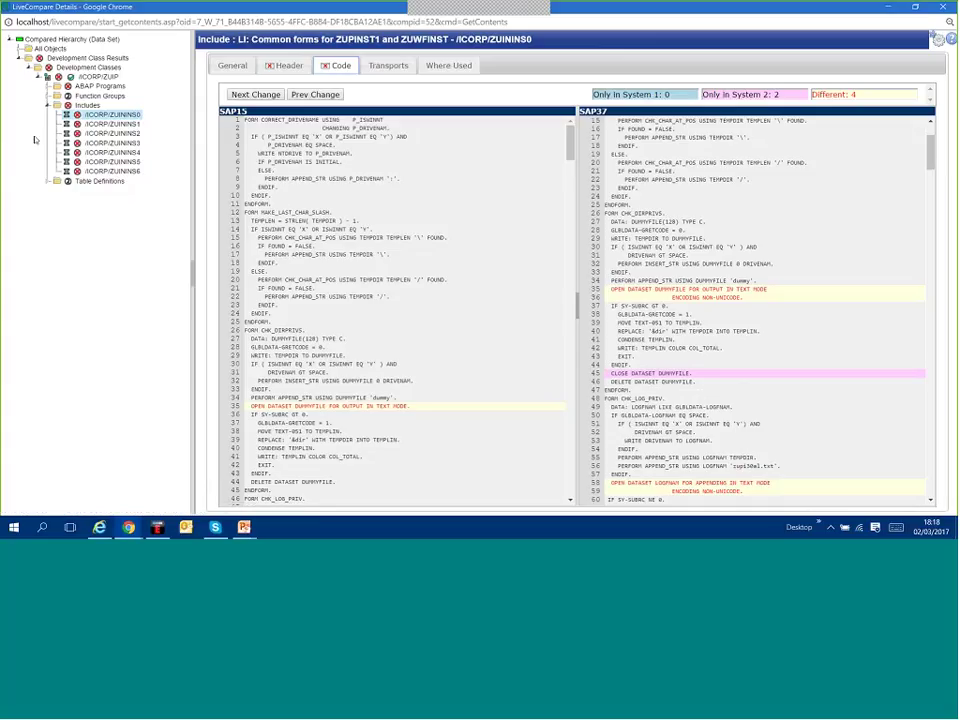
Close the details window and open Compare MM Configuration from the Data Comparison workflows.
{"action": "left_click", "coordinate": [941, 8]}
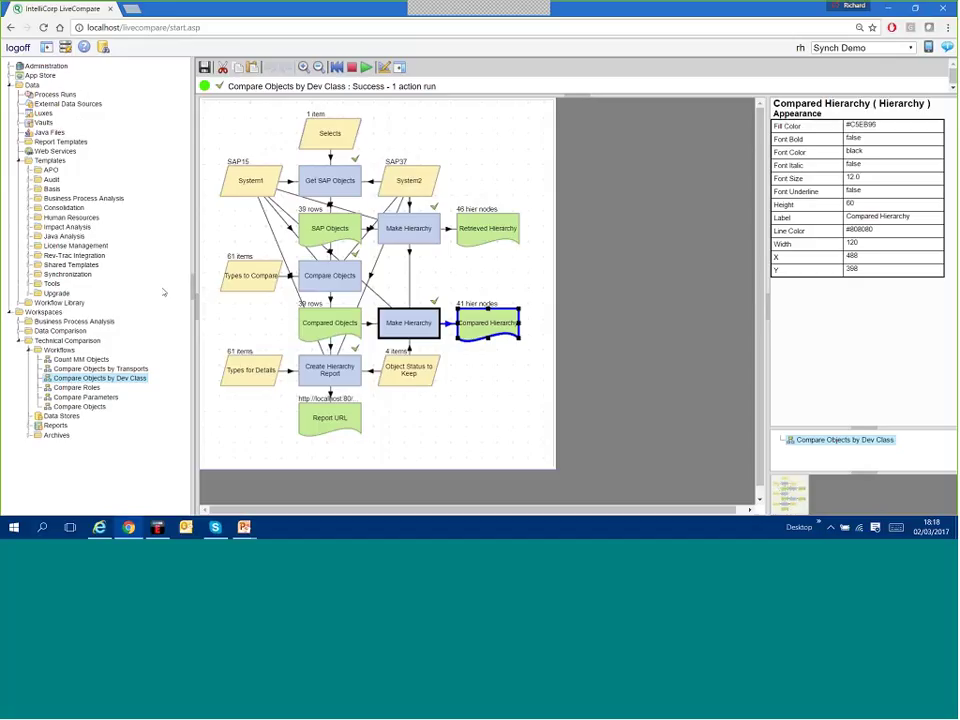
{"action": "left_click", "coordinate": [20, 331]}
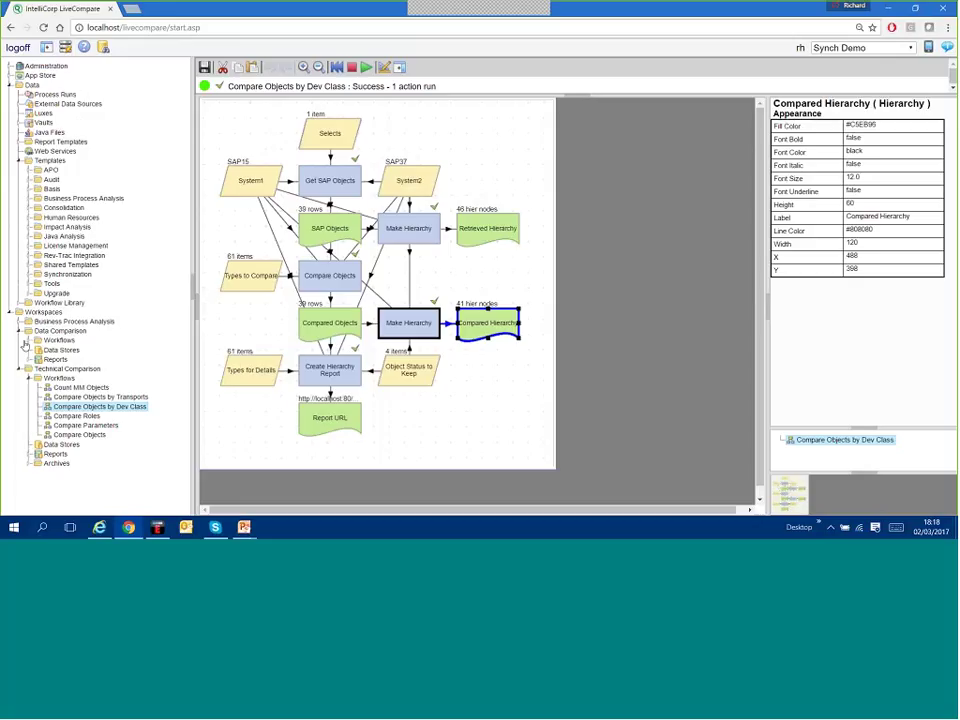
{"action": "left_click", "coordinate": [28, 341]}
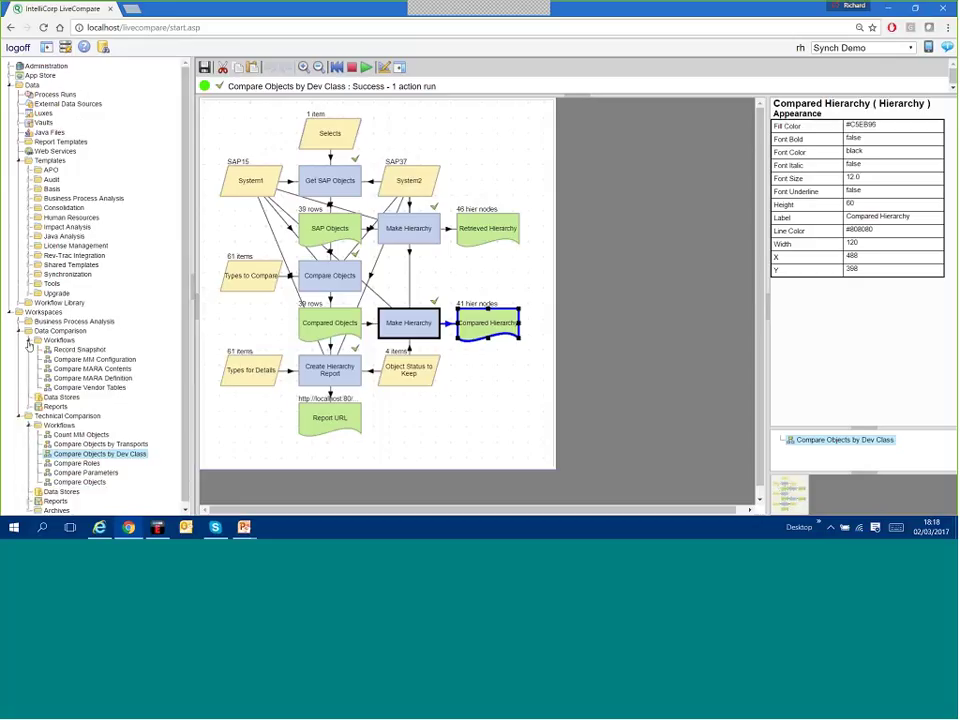
{"action": "left_click", "coordinate": [18, 416]}
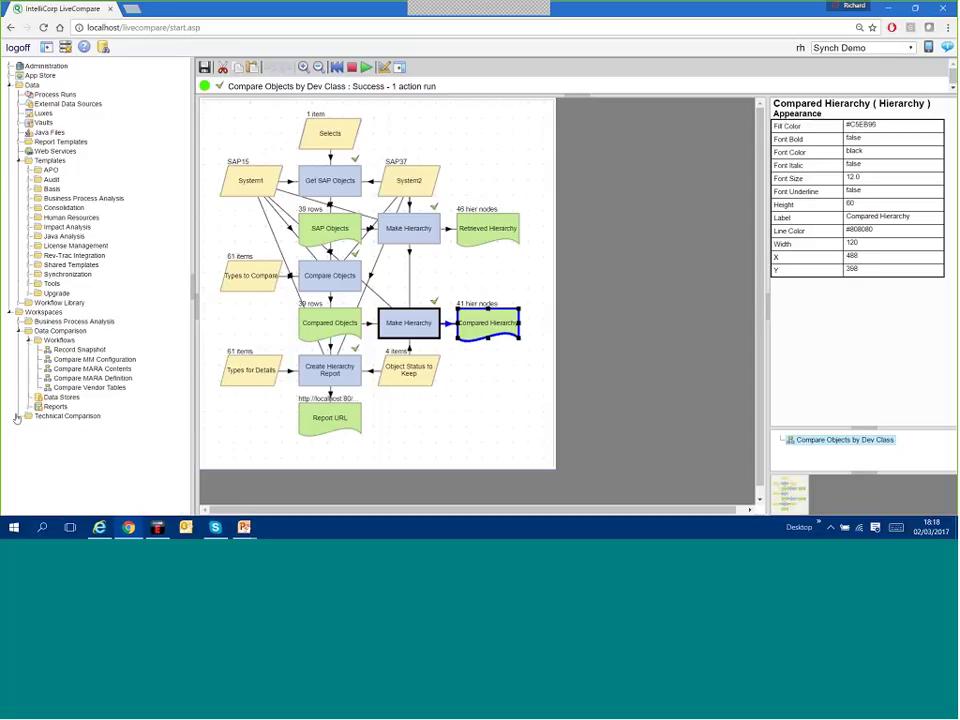
{"action": "left_click", "coordinate": [80, 360]}
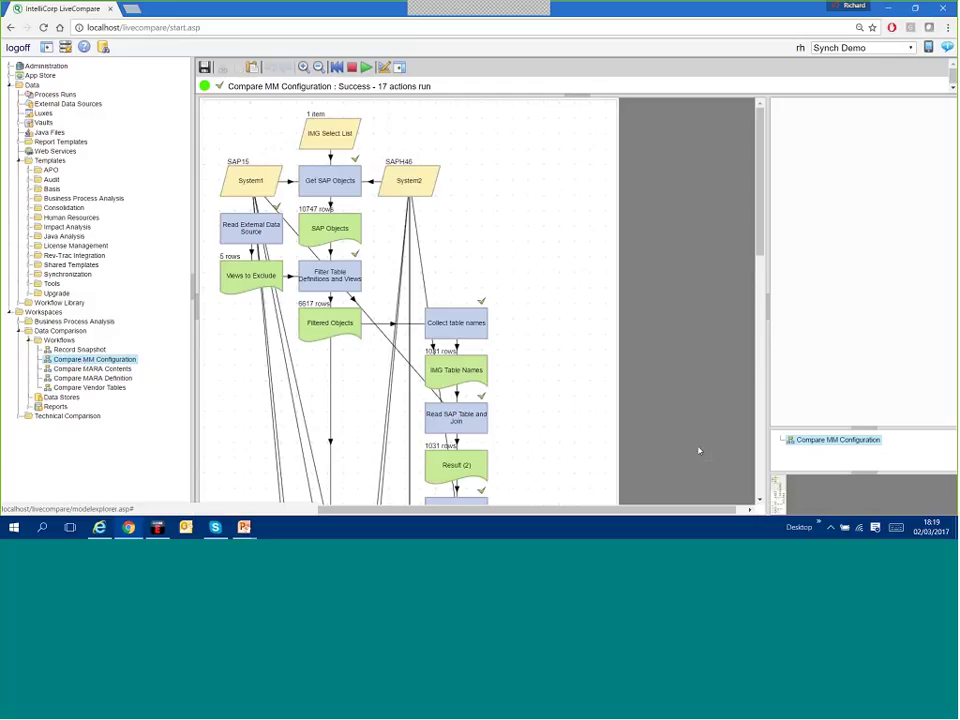
{"action": "left_click_drag", "start_coordinate": [760, 284], "coordinate": [712, 505]}
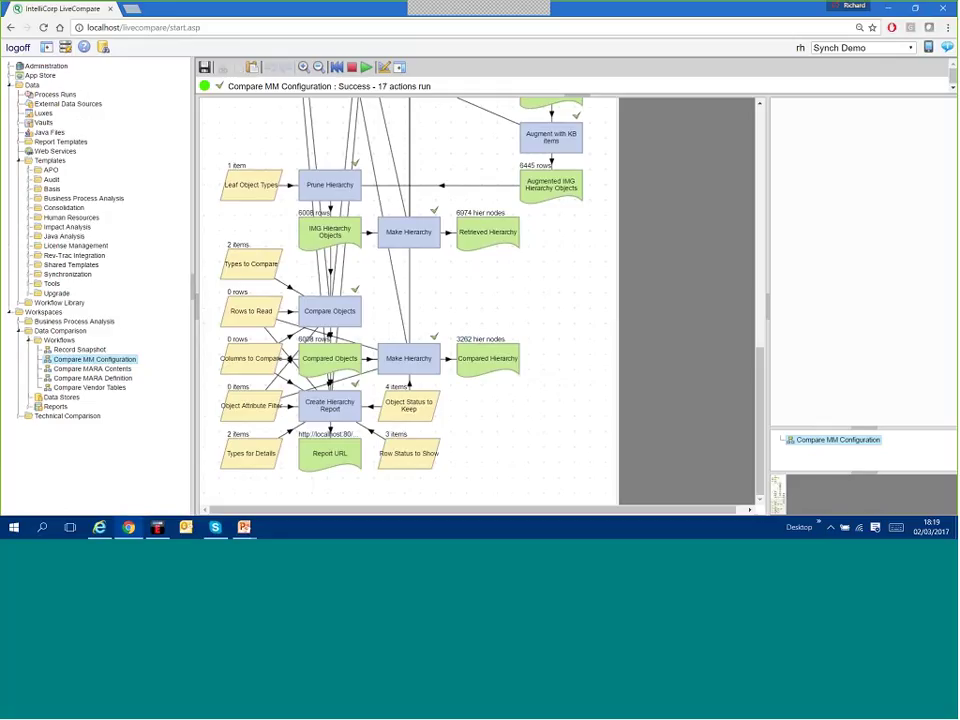
View Compared Hierarchy details and list External Services Management's 41 results under IMG Results > SAP15 > Materials Management.
{"action": "right_click", "coordinate": [472, 359]}
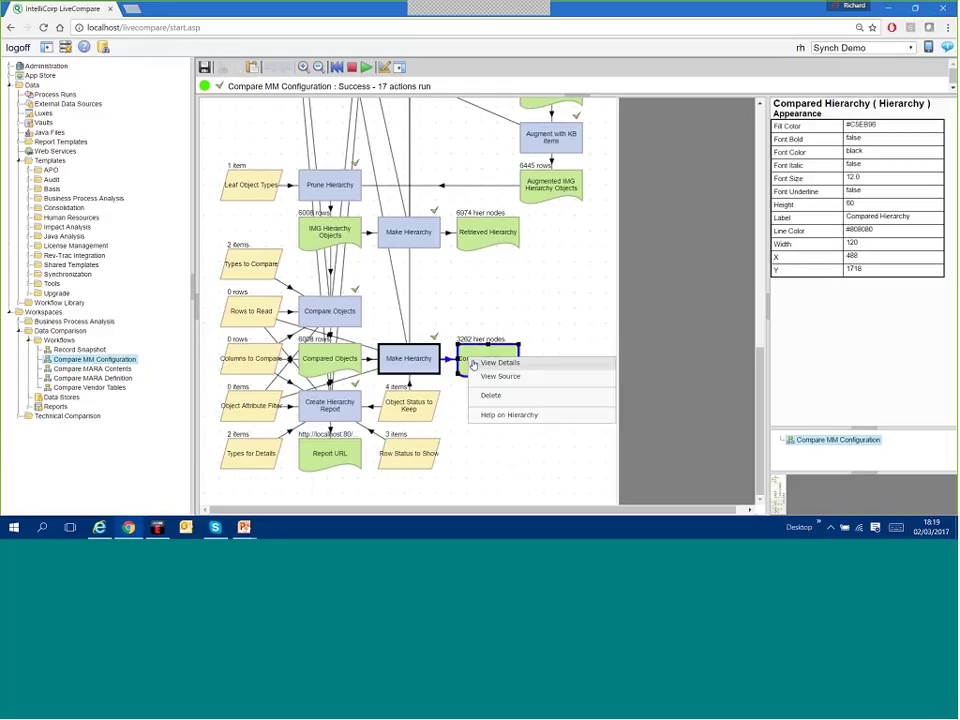
{"action": "left_click", "coordinate": [474, 364]}
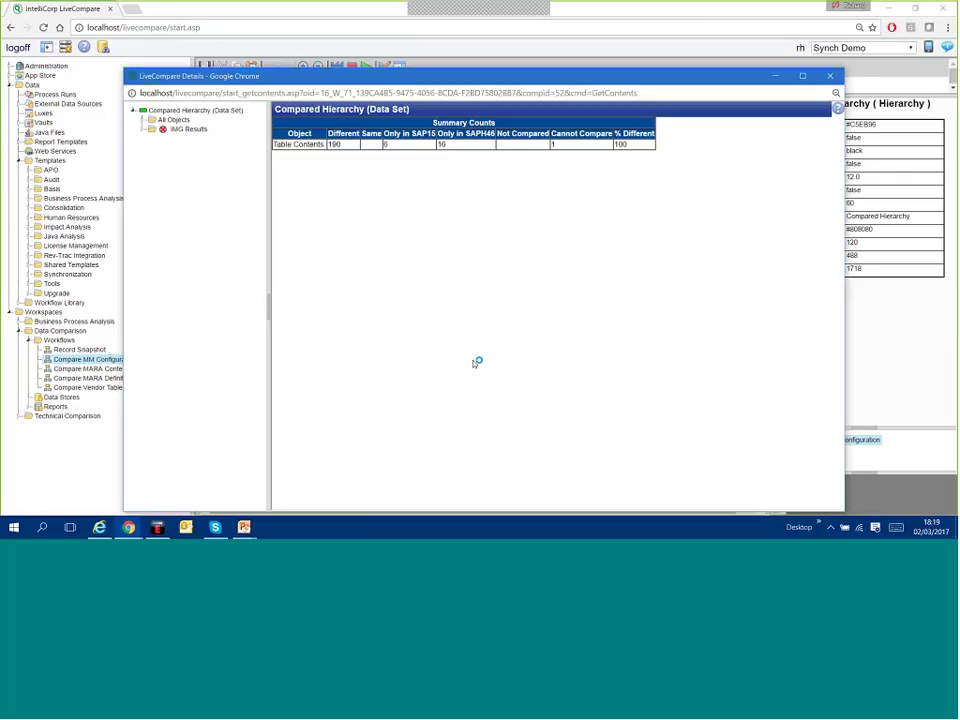
{"action": "left_click", "coordinate": [143, 130]}
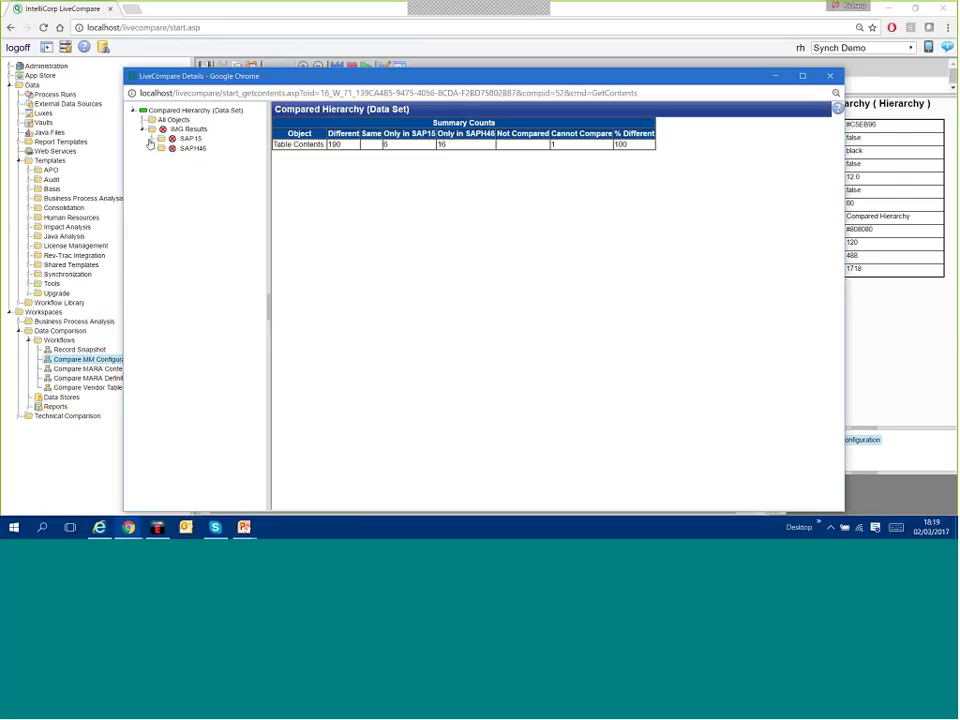
{"action": "left_click", "coordinate": [152, 139]}
{"action": "left_click", "coordinate": [161, 148]}
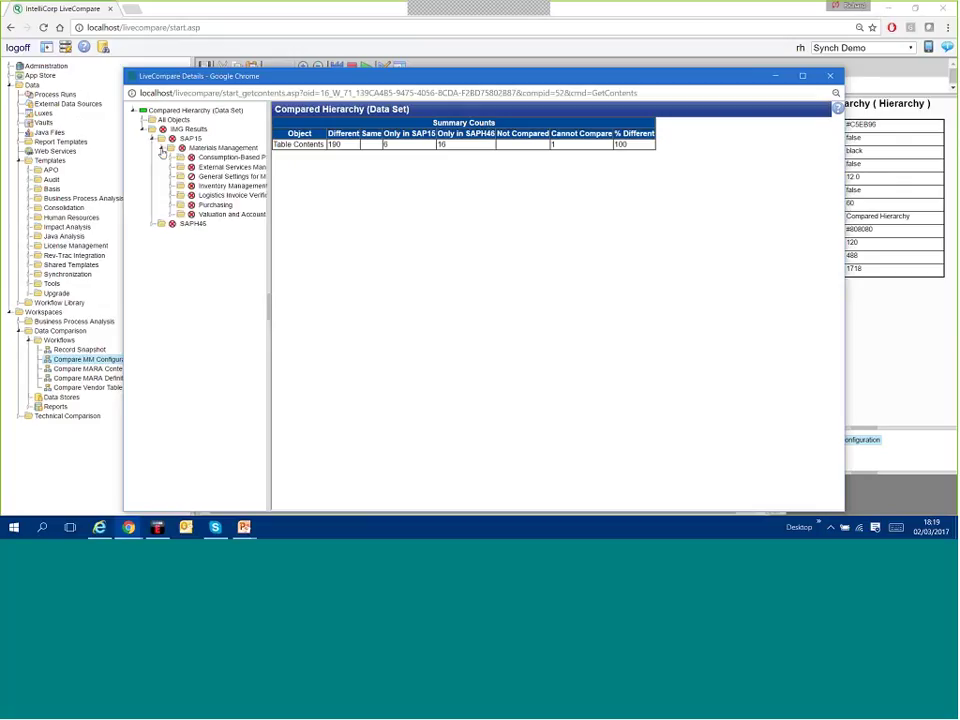
{"action": "key", "text": "super+Up"}
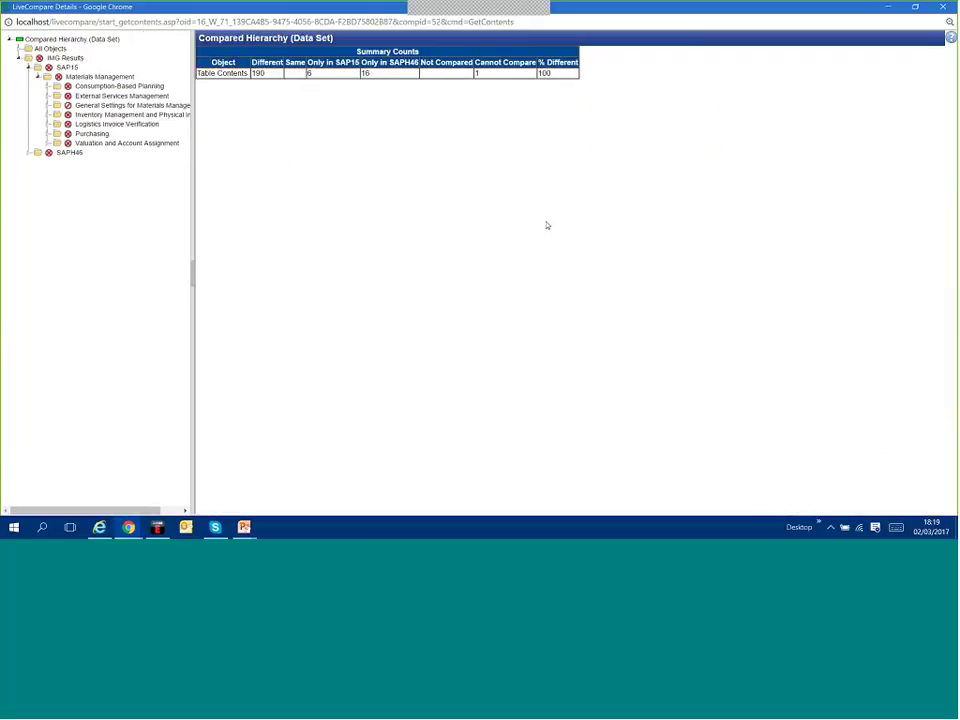
{"action": "left_click", "coordinate": [87, 97]}
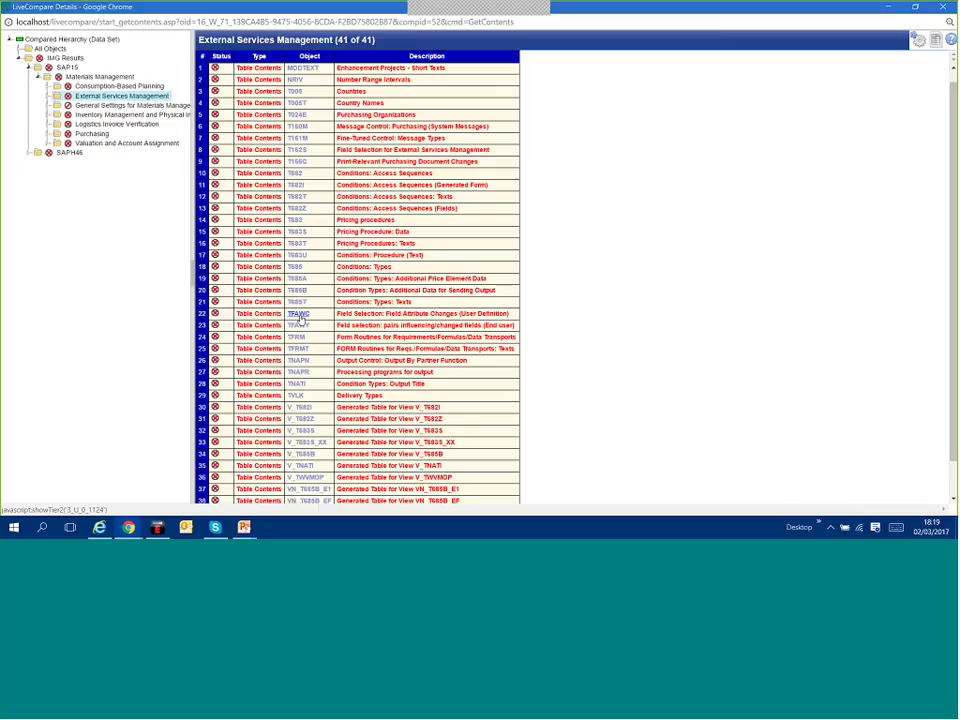
Open the TVLK Delivery Types details full screen to see 41 rows, 36 same and 5 different.
{"action": "left_click", "coordinate": [295, 397]}
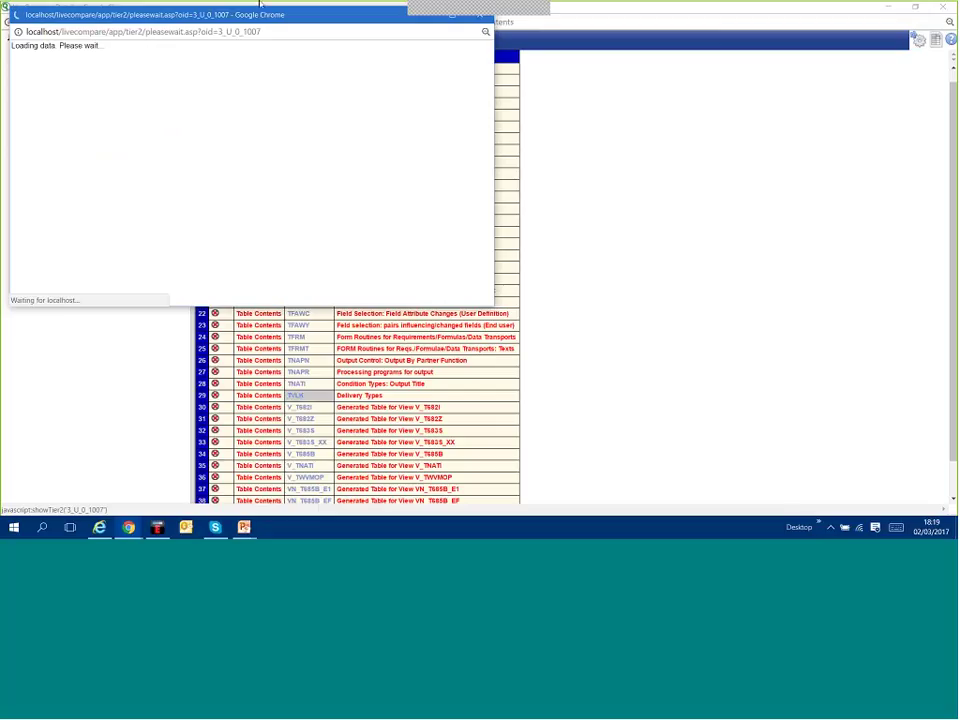
{"action": "left_click_drag", "start_coordinate": [268, 15], "coordinate": [405, 145]}
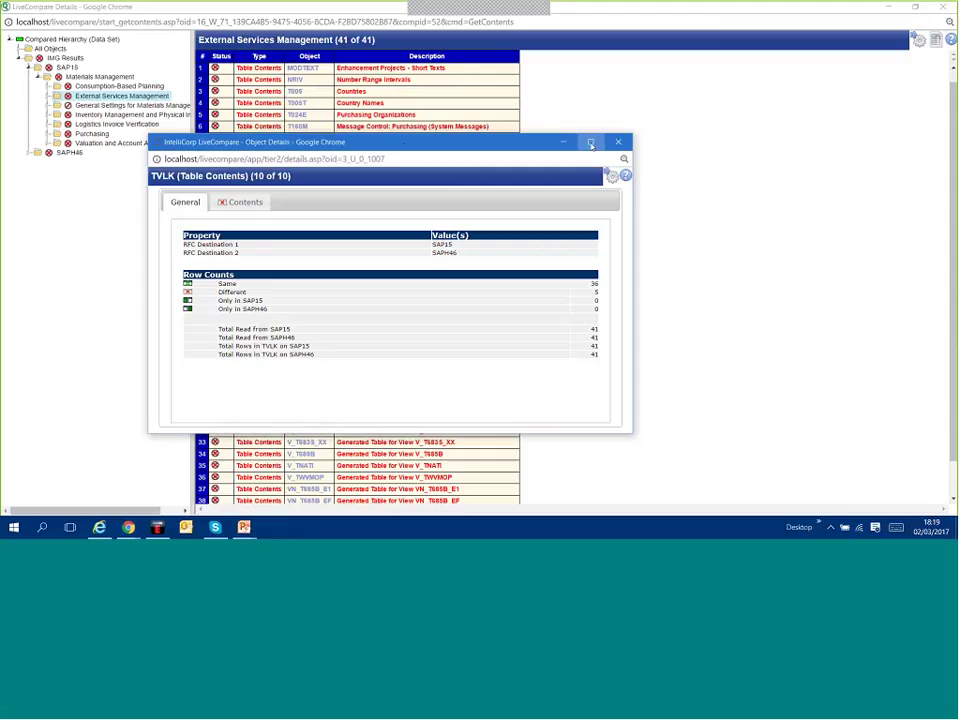
{"action": "left_click", "coordinate": [591, 143]}
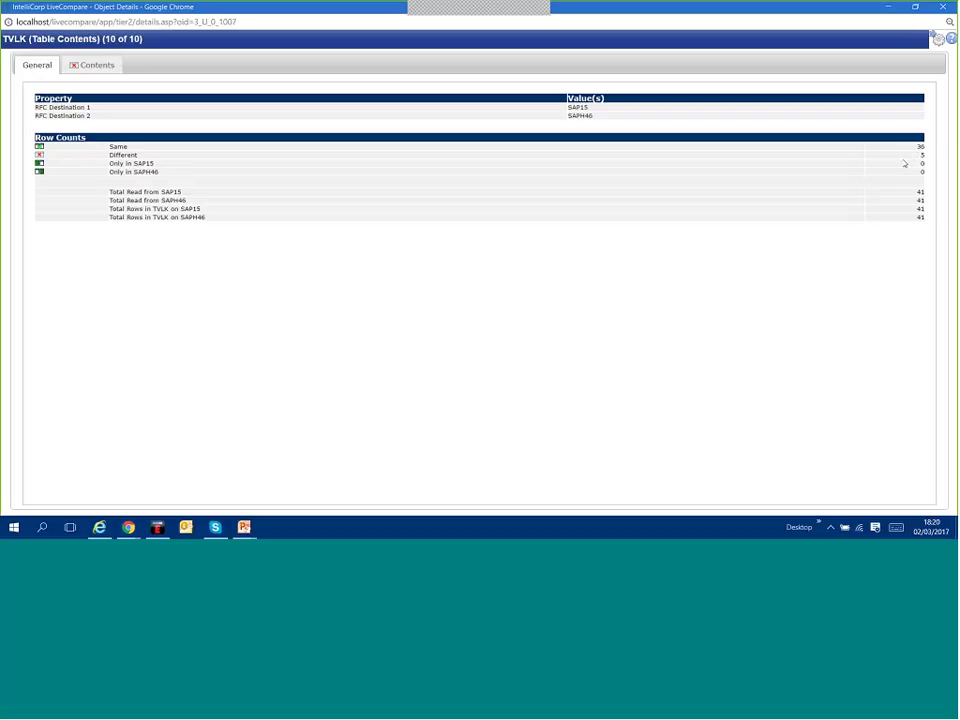
On the Contents tab, compare the first differing TVLK row field by field (PARGR blank vs LF), then close it.
{"action": "left_click", "coordinate": [90, 71]}
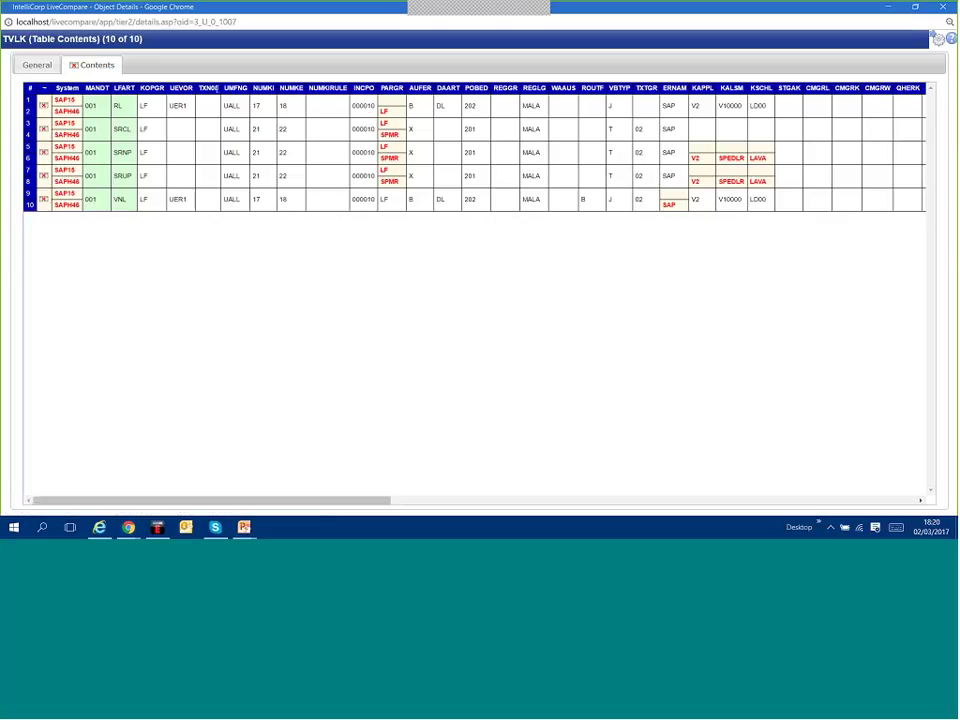
{"action": "left_click", "coordinate": [45, 107]}
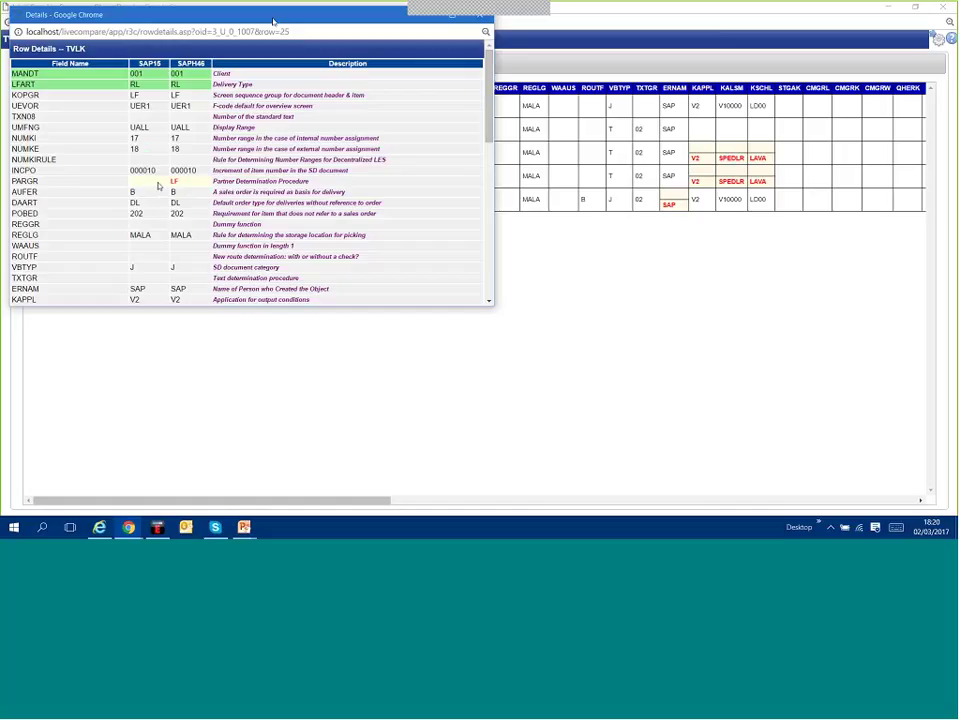
{"action": "left_click_drag", "start_coordinate": [273, 20], "coordinate": [273, 145]}
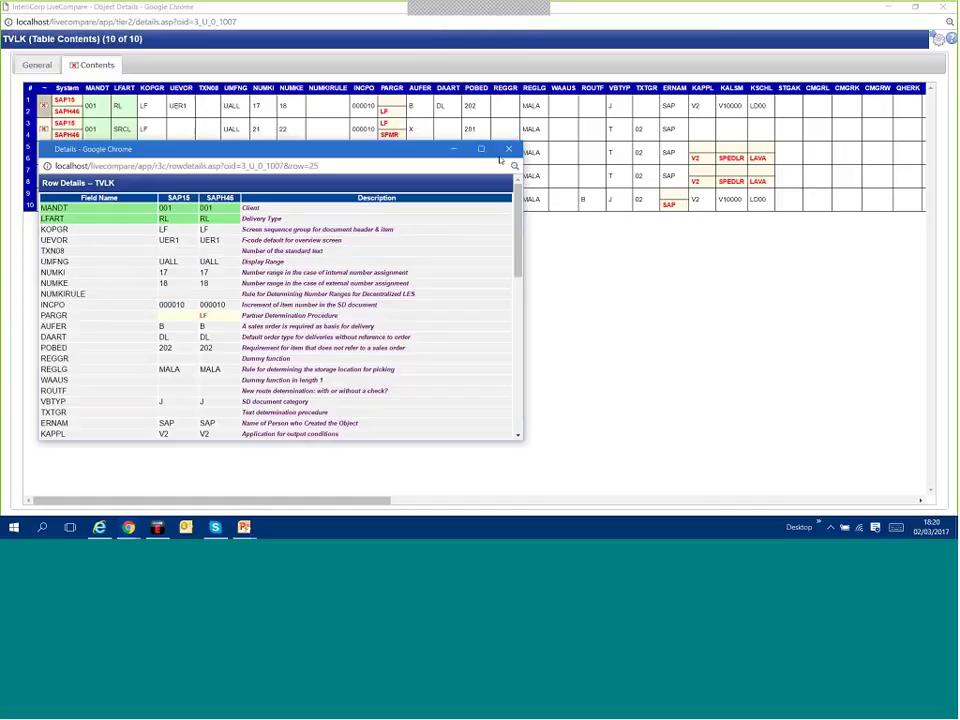
{"action": "left_click", "coordinate": [474, 174]}
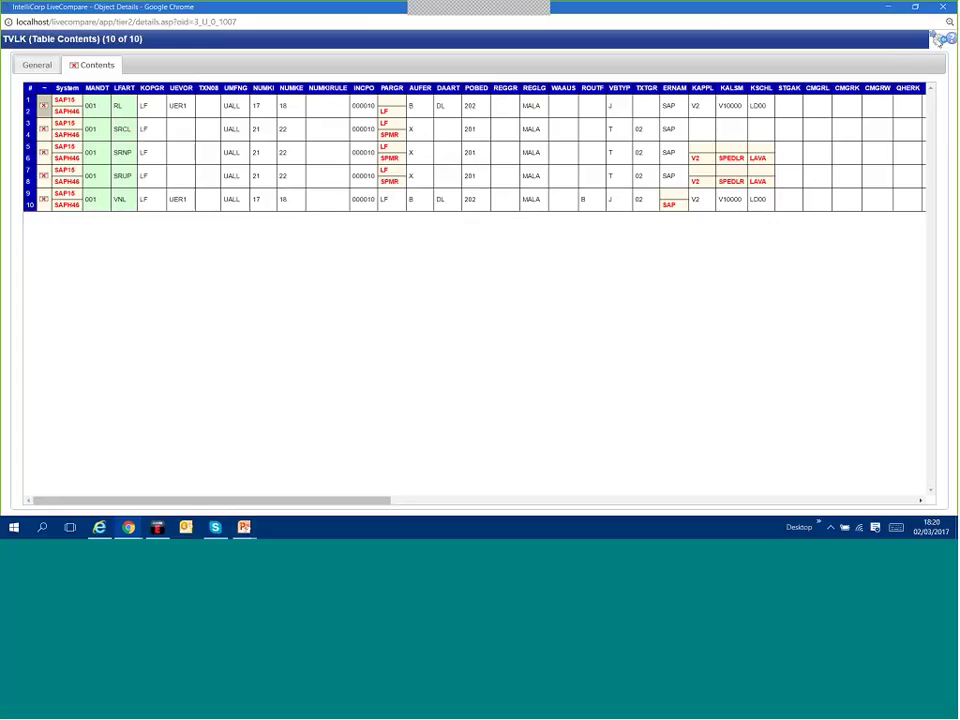
Check the row display preferences and table copy options, then return to the MM Configuration diagram.
{"action": "left_click", "coordinate": [940, 39]}
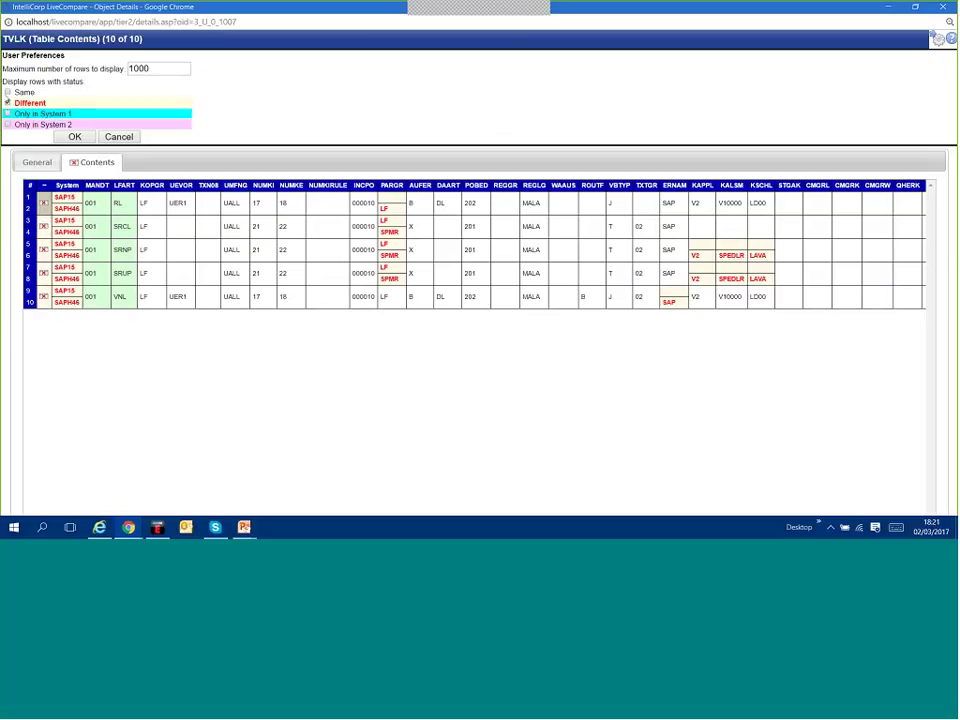
{"action": "right_click", "coordinate": [259, 220]}
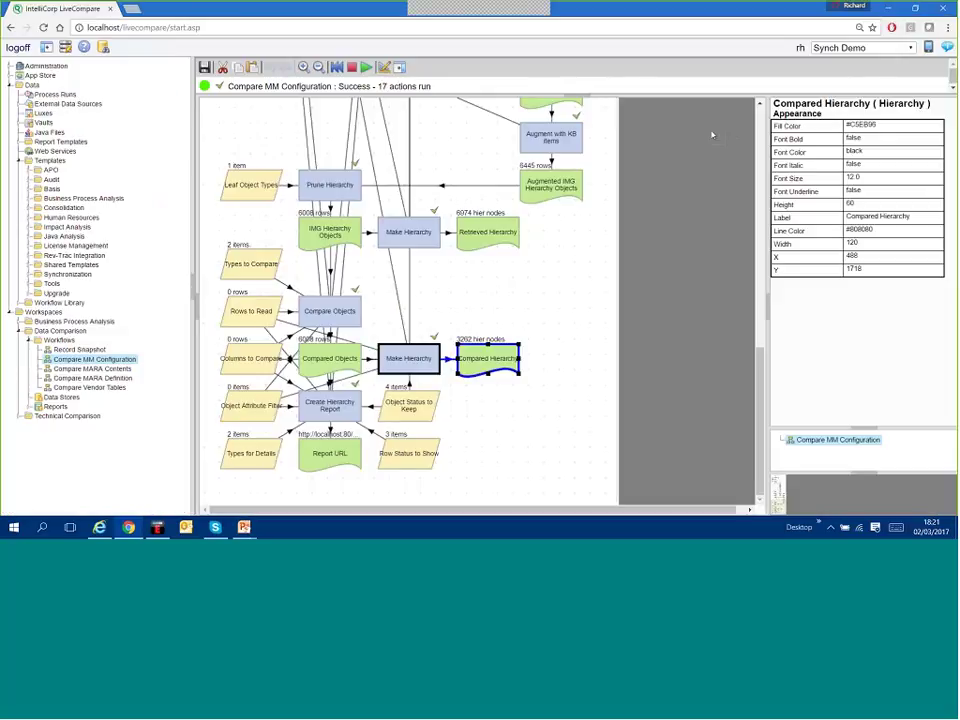
Show Compare MARA Contents' Compared Table Set details: MARA, 15345 rows, 1 different.
{"action": "left_click", "coordinate": [82, 372]}
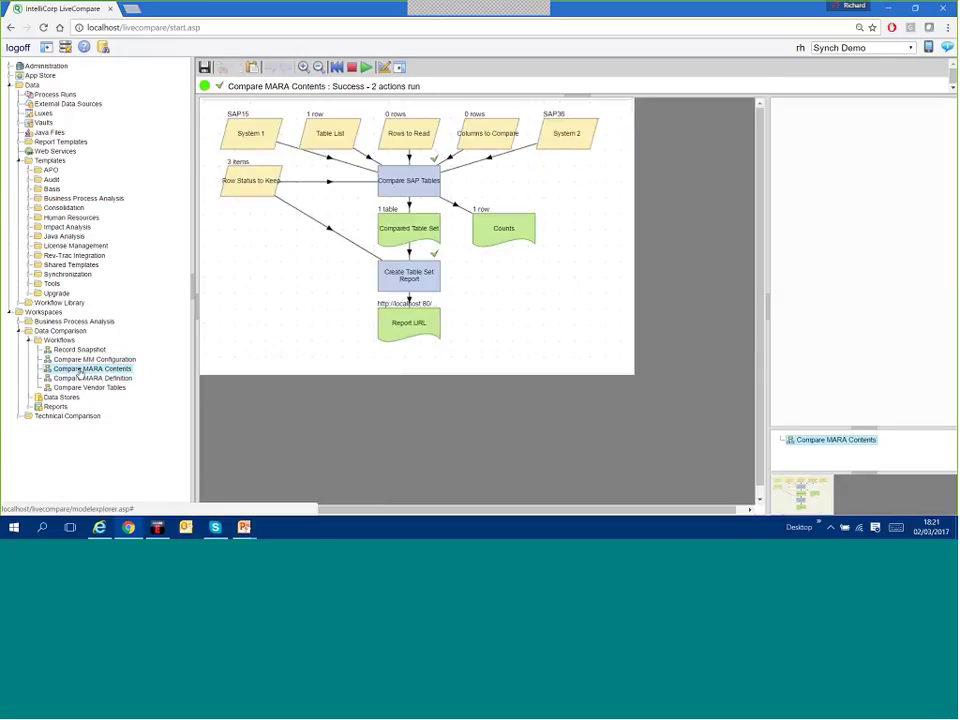
{"action": "right_click", "coordinate": [409, 231]}
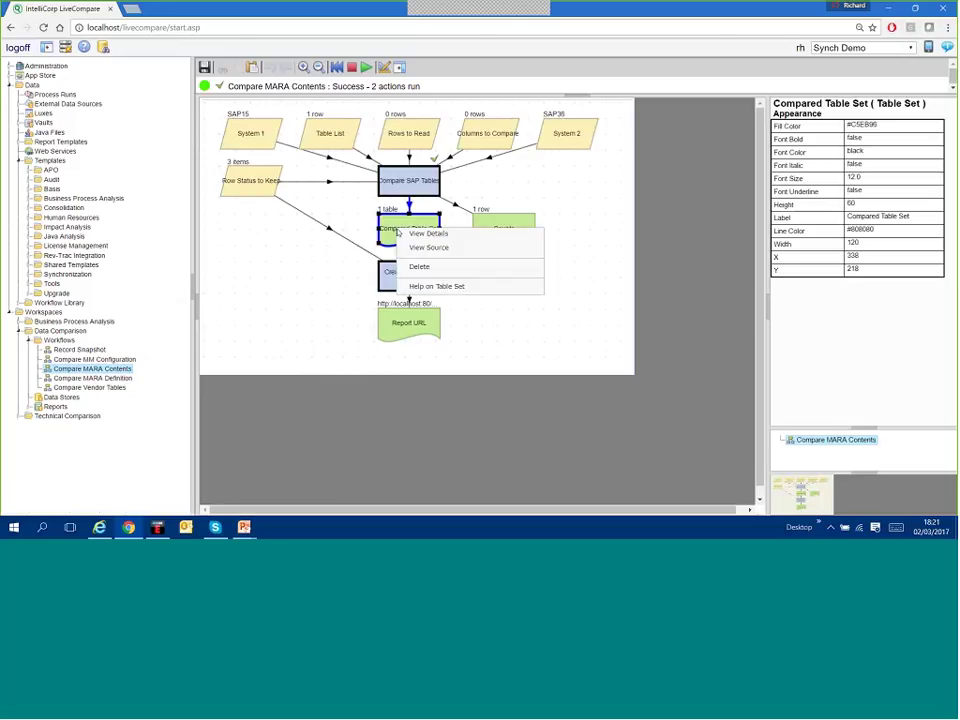
{"action": "left_click", "coordinate": [404, 234]}
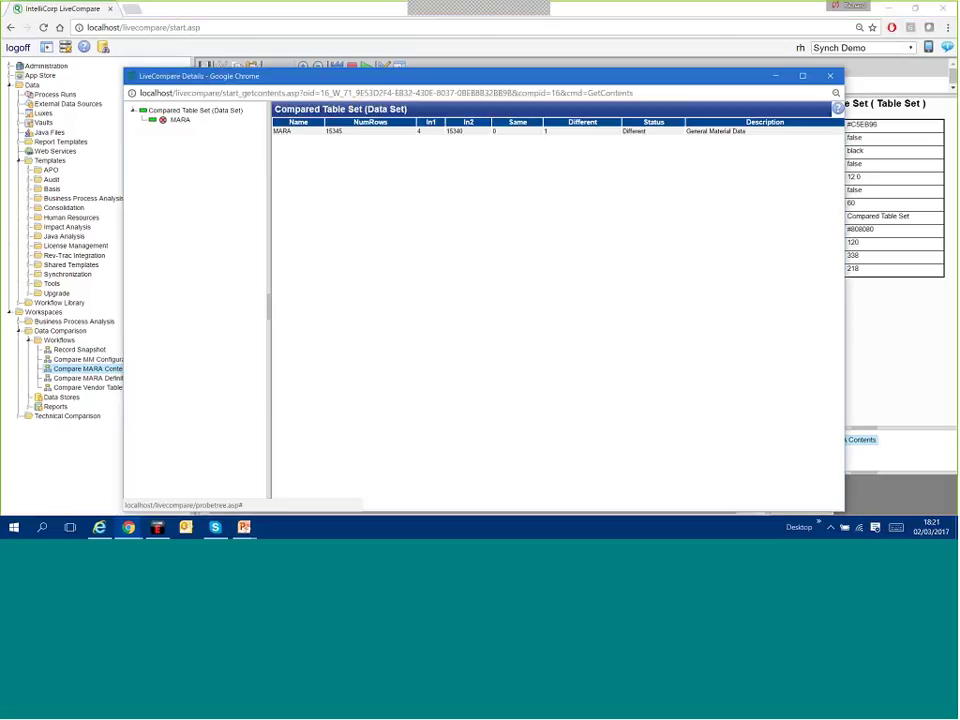
Compare material T-F399's MARA row in SAP15 and SAP36, then close the details window.
{"action": "left_click", "coordinate": [180, 120]}
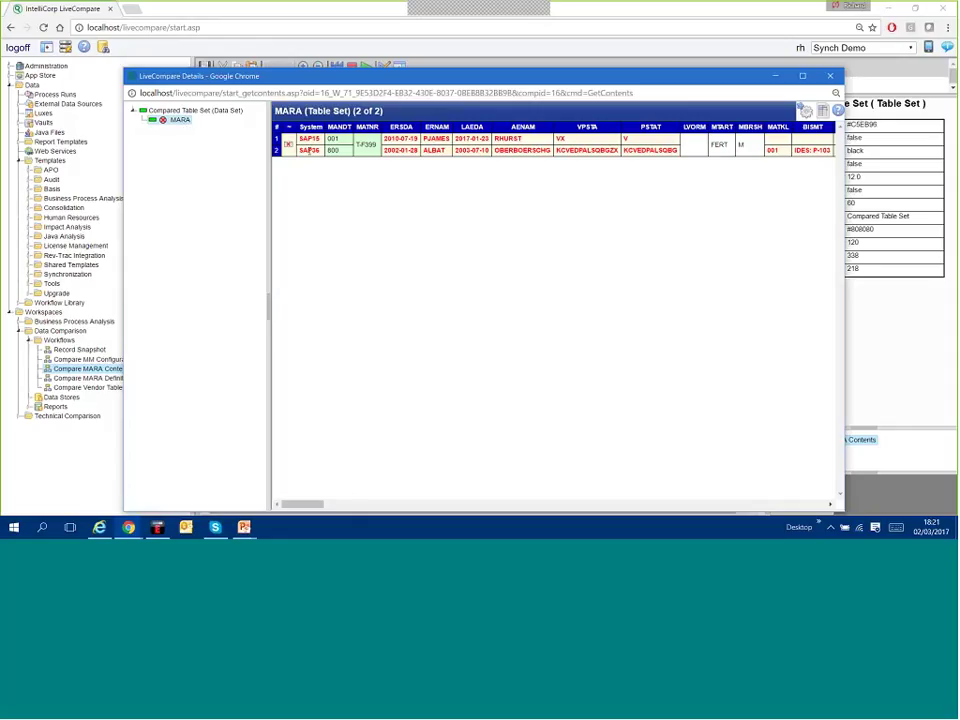
{"action": "left_click", "coordinate": [369, 145]}
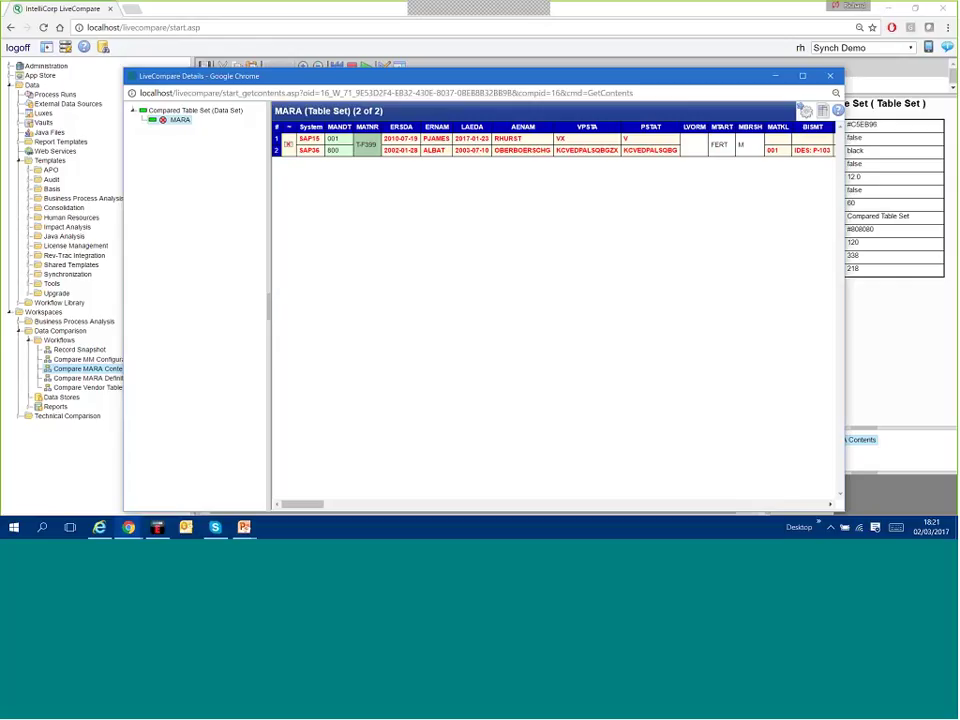
{"action": "key", "text": "ctrl+w"}
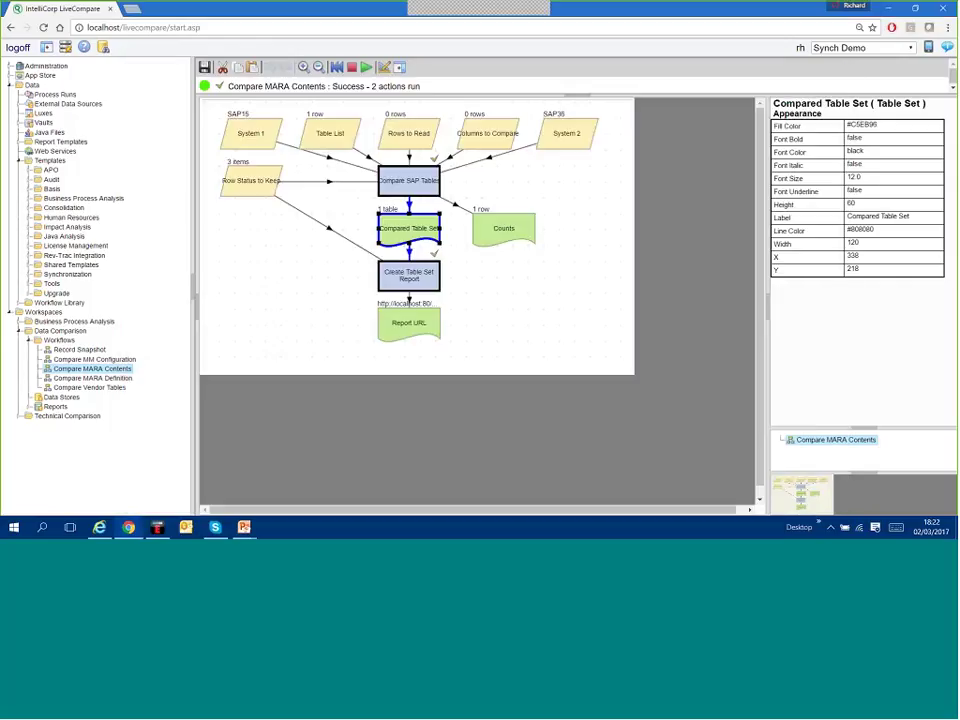
View the Compared Hierarchy details of the Compare MARA Definition workflow.
{"action": "left_click", "coordinate": [125, 379]}
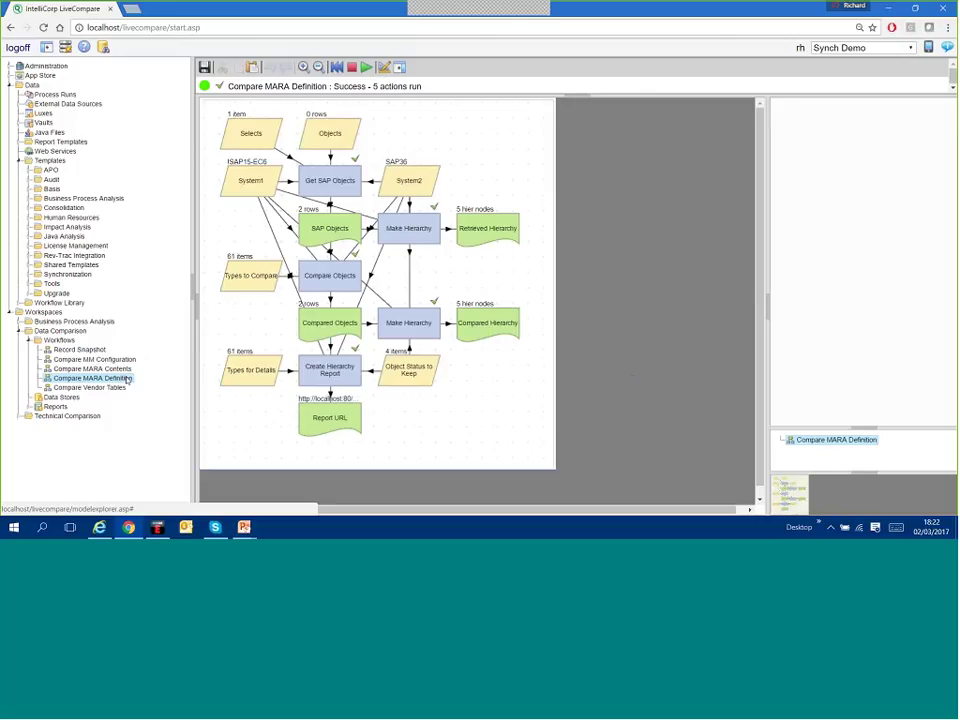
{"action": "left_click", "coordinate": [508, 335]}
{"action": "right_click", "coordinate": [500, 326]}
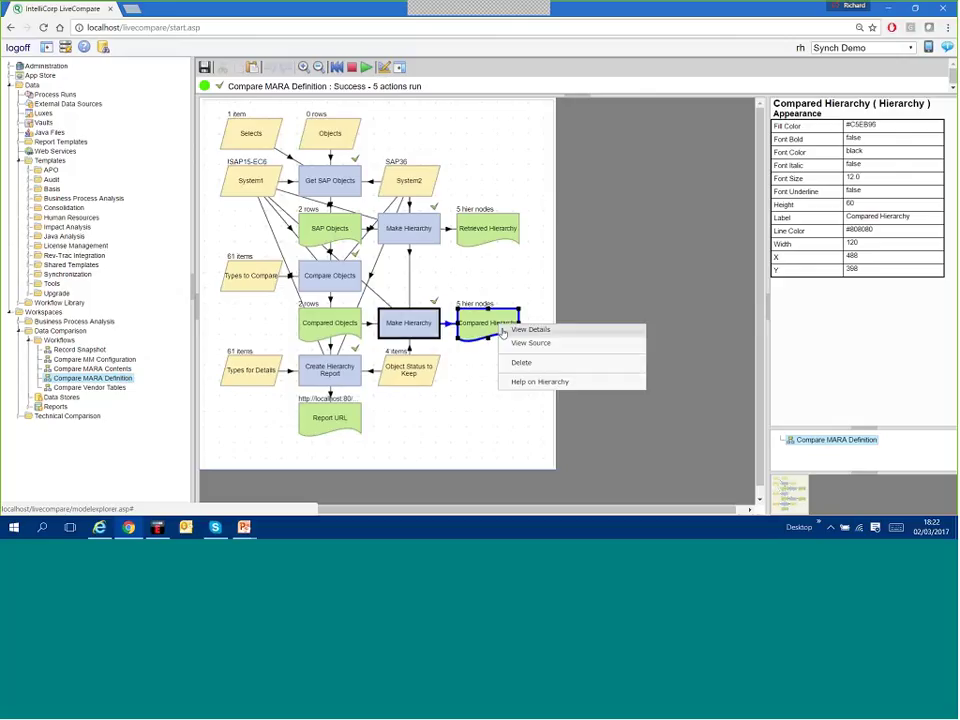
{"action": "left_click", "coordinate": [506, 331]}
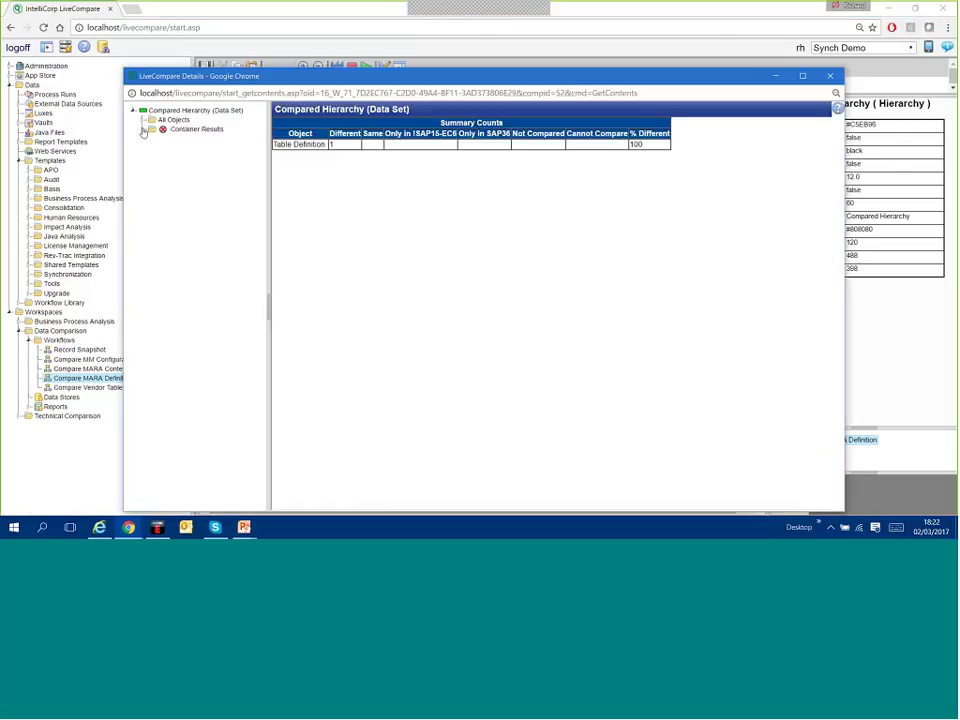
Review the MARA field attribute differences under Container Results > Table Definitions.
{"action": "left_click", "coordinate": [143, 130]}
{"action": "left_click", "coordinate": [152, 139]}
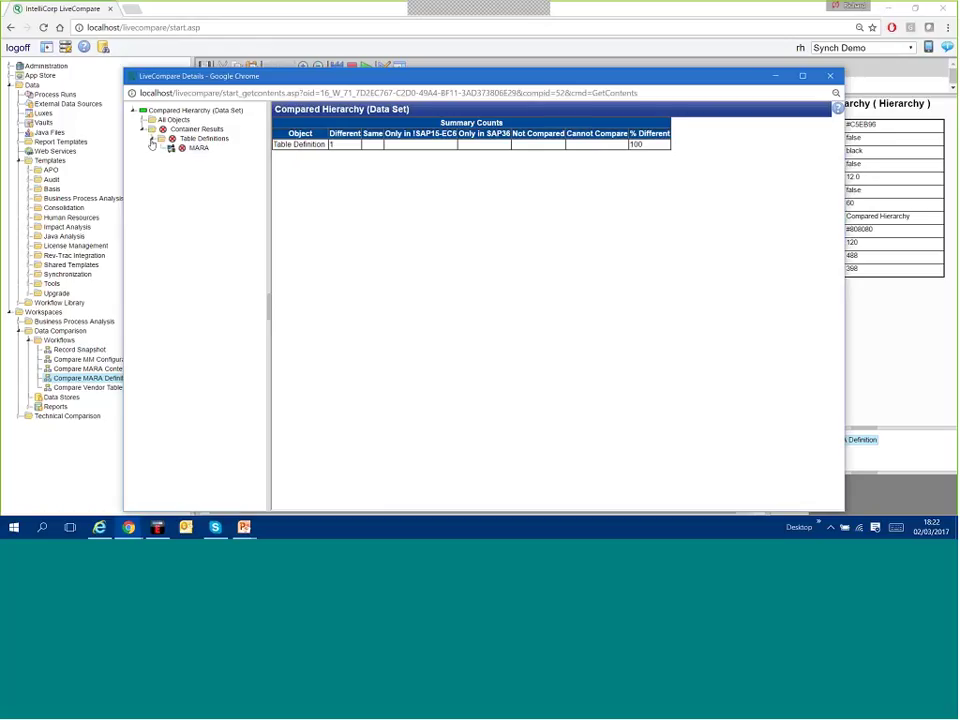
{"action": "left_click", "coordinate": [178, 149]}
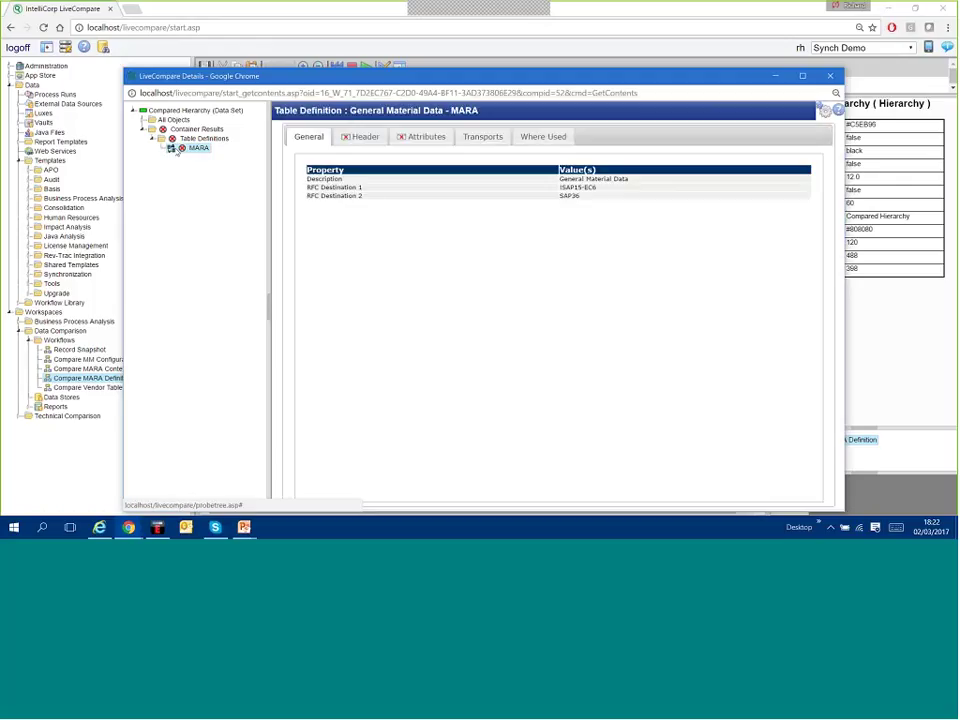
{"action": "left_click", "coordinate": [412, 138]}
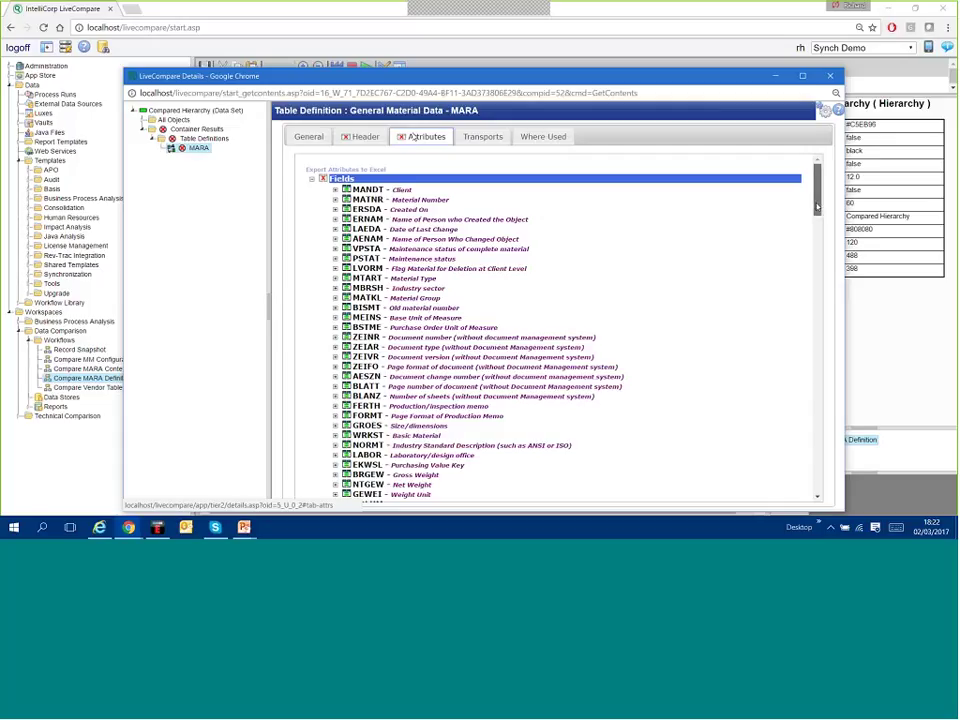
{"action": "scroll", "coordinate": [805, 364], "scroll_direction": "down", "scroll_amount": 6}
{"action": "scroll", "coordinate": [805, 364], "scroll_direction": "down", "scroll_amount": 10}
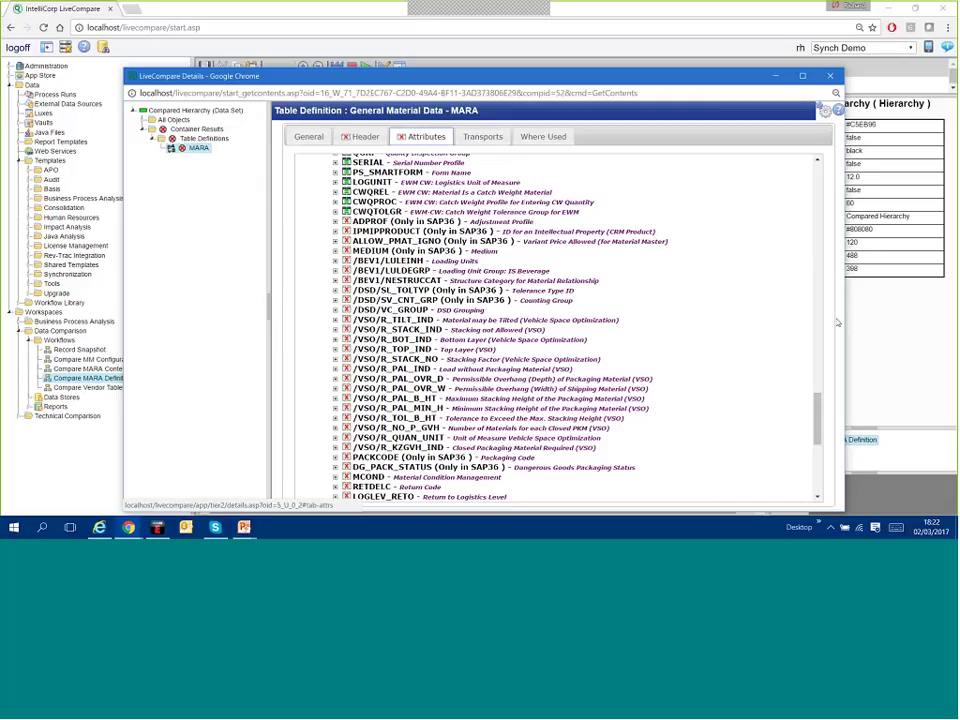
Close the MARA details window and advance the PowerPoint slide show to In Summary.
{"action": "left_click", "coordinate": [830, 75]}
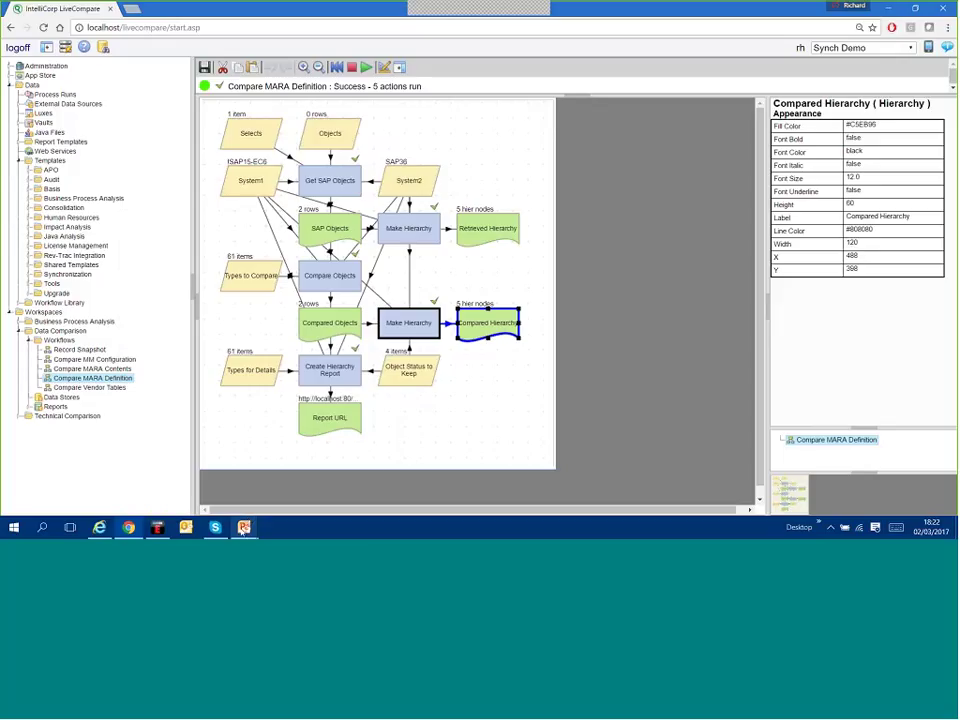
{"action": "mouse_move", "coordinate": [244, 527]}
{"action": "left_click", "coordinate": [213, 505]}
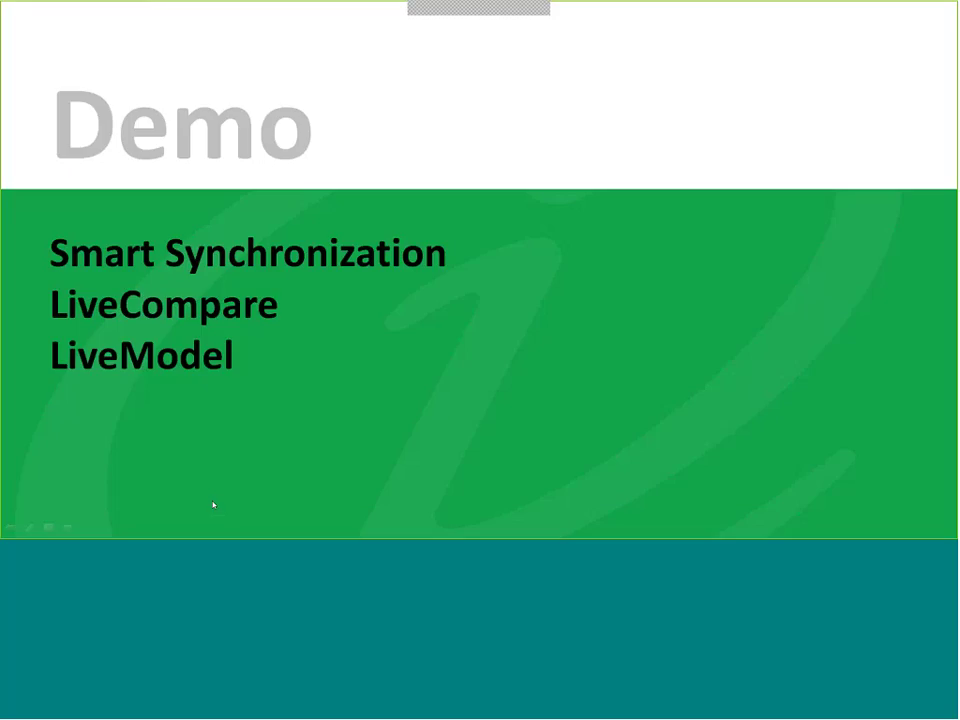
{"action": "left_click", "coordinate": [352, 424]}
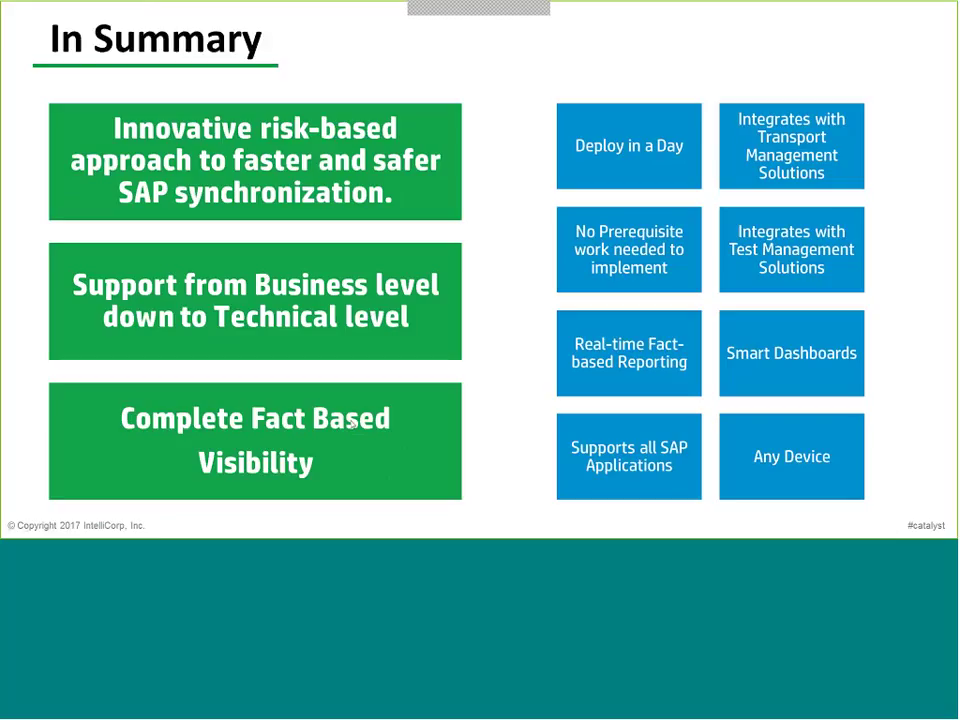